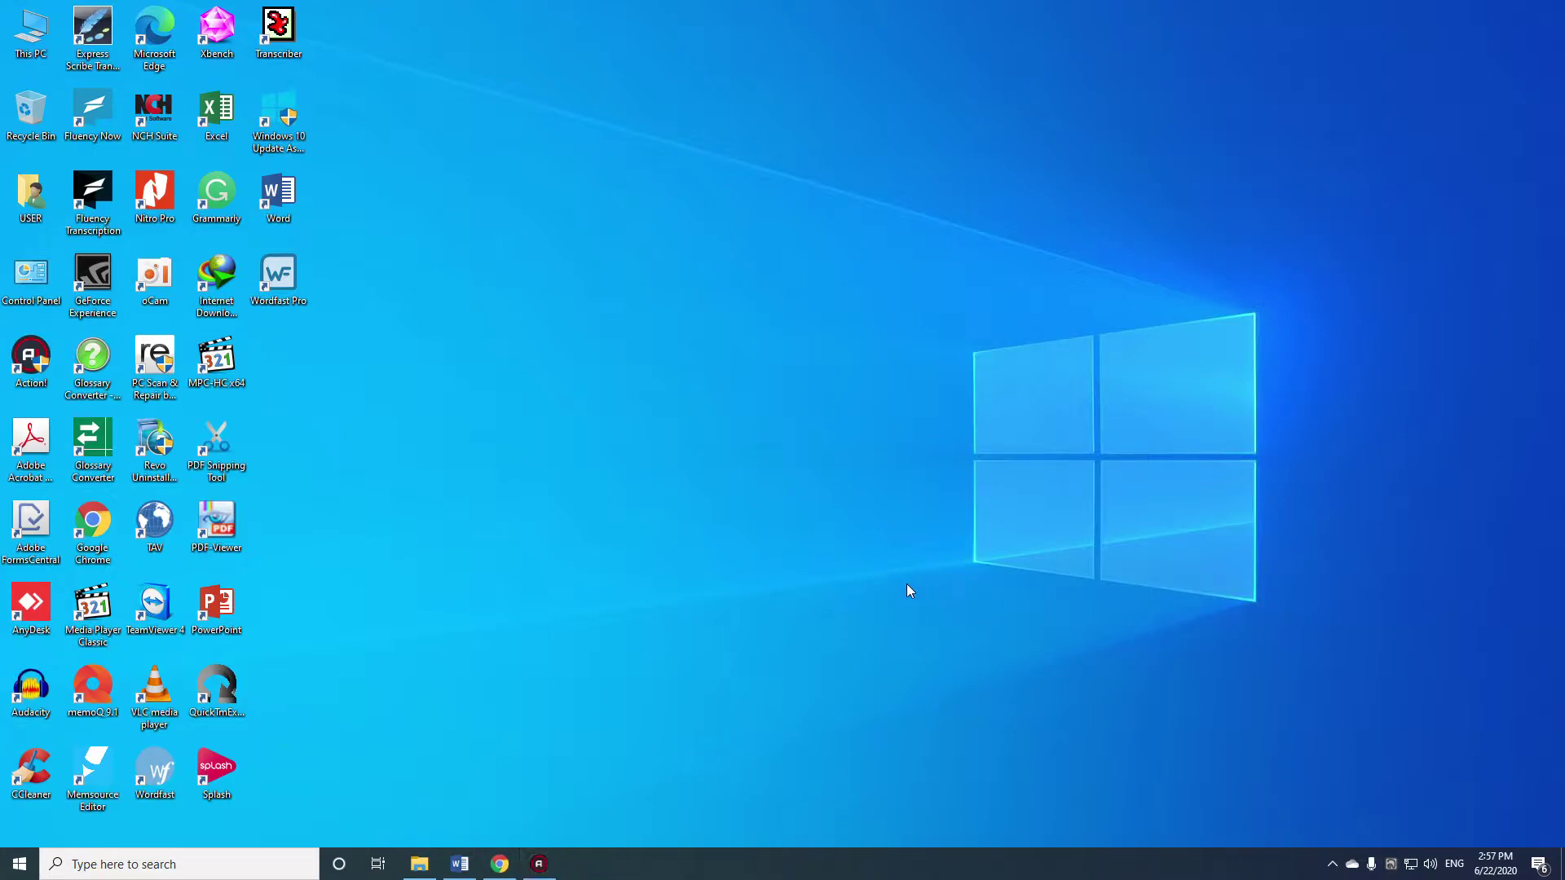
# Open the Full licensed version folder on drive F:, under Programs, SDL Trados, SDL Trados 2019.
pyautogui.rightClick(887, 512)
pyautogui.click(926, 561)
pyautogui.click(419, 864)
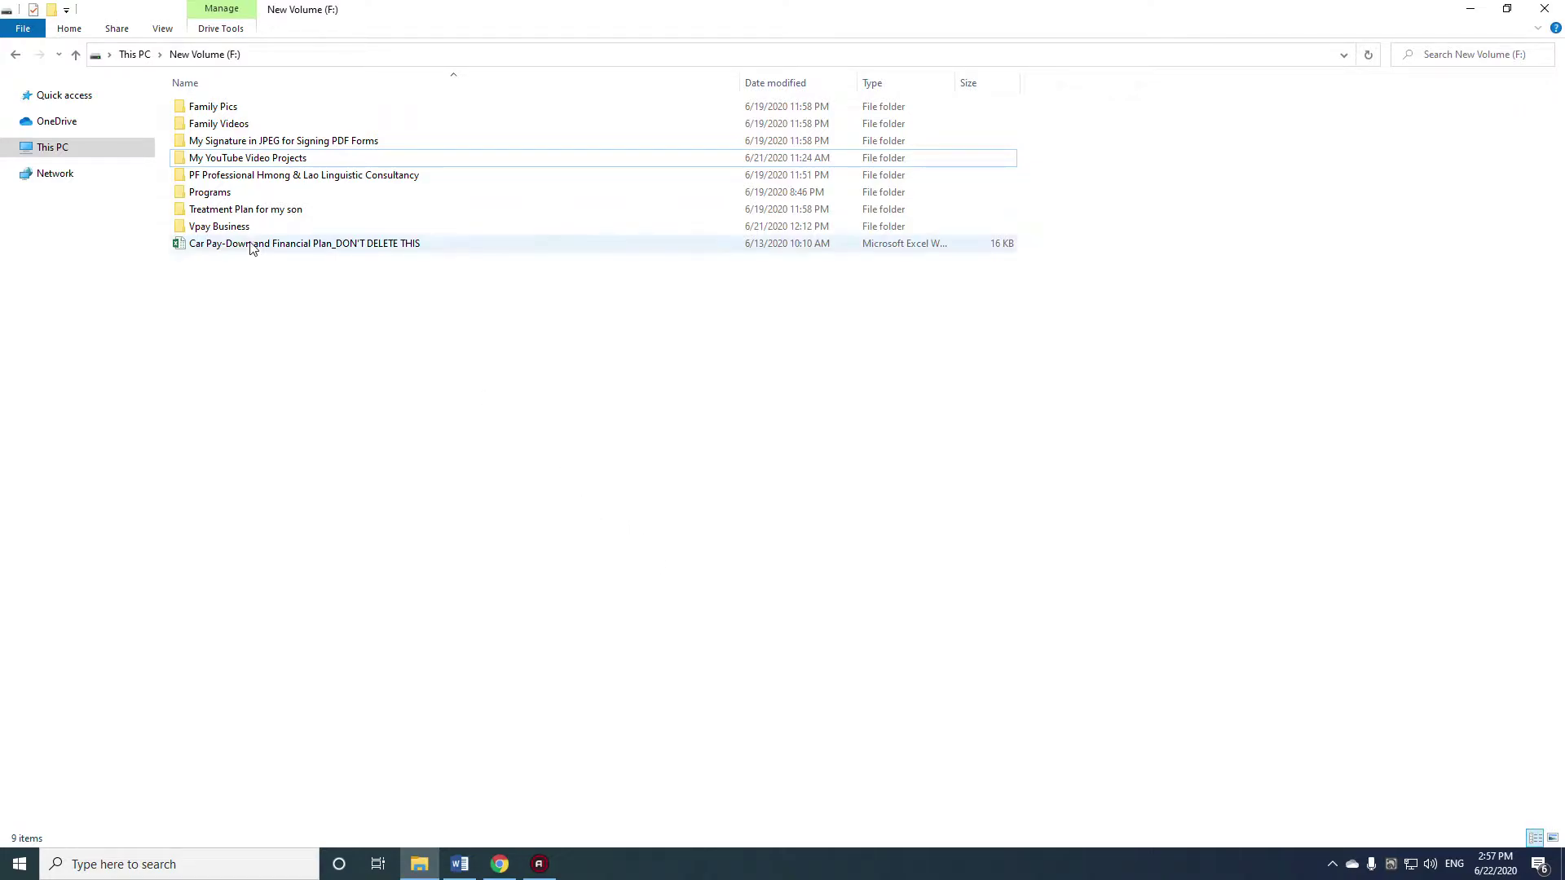
pyautogui.doubleClick(222, 195)
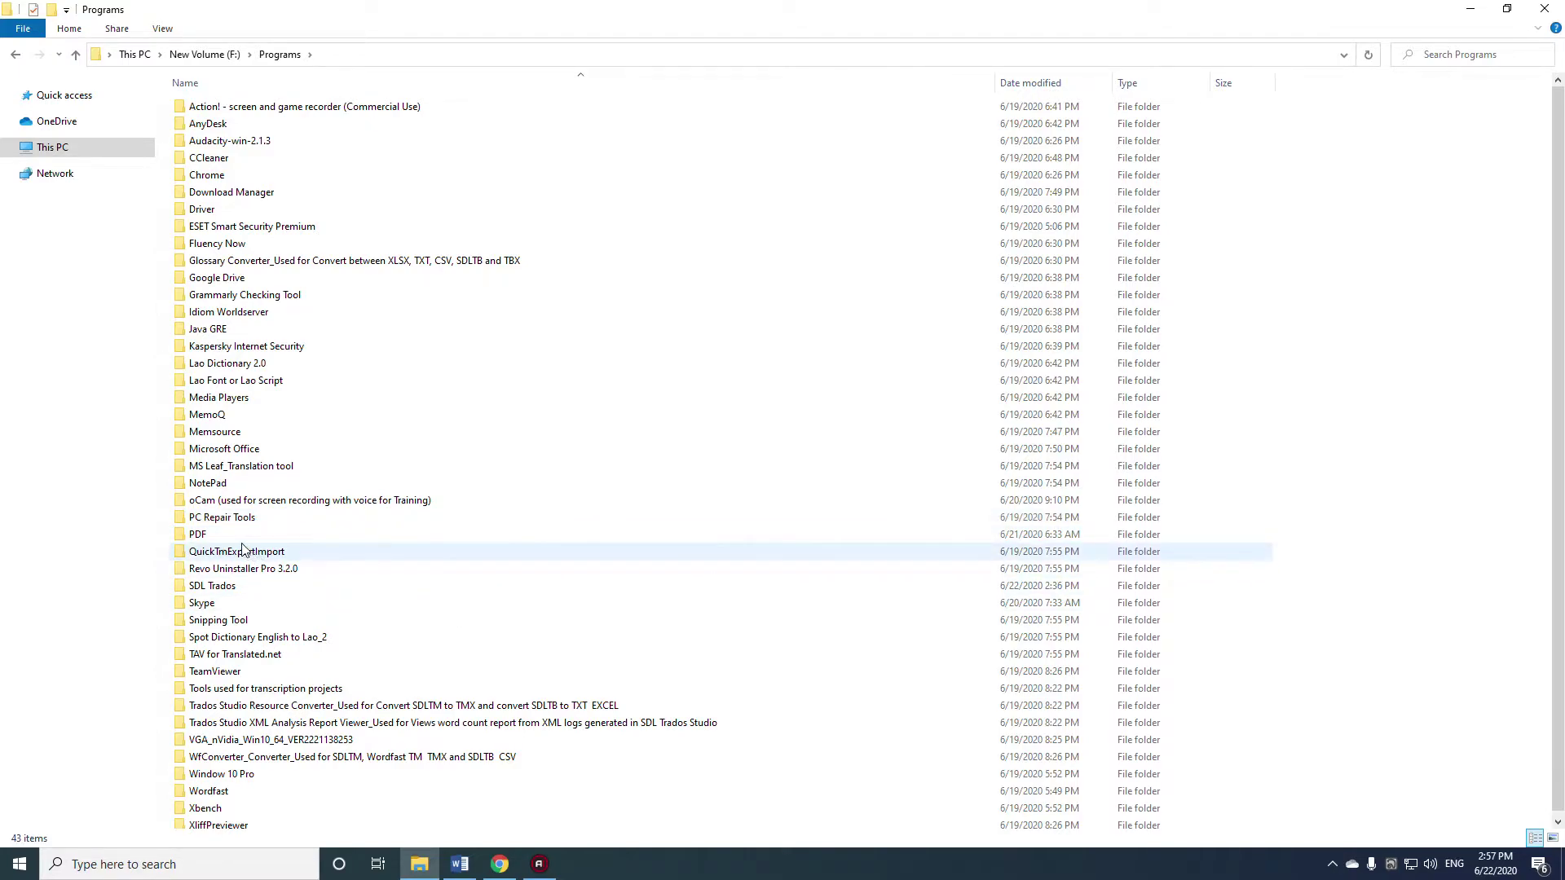
pyautogui.scroll(-1, 261, 563)
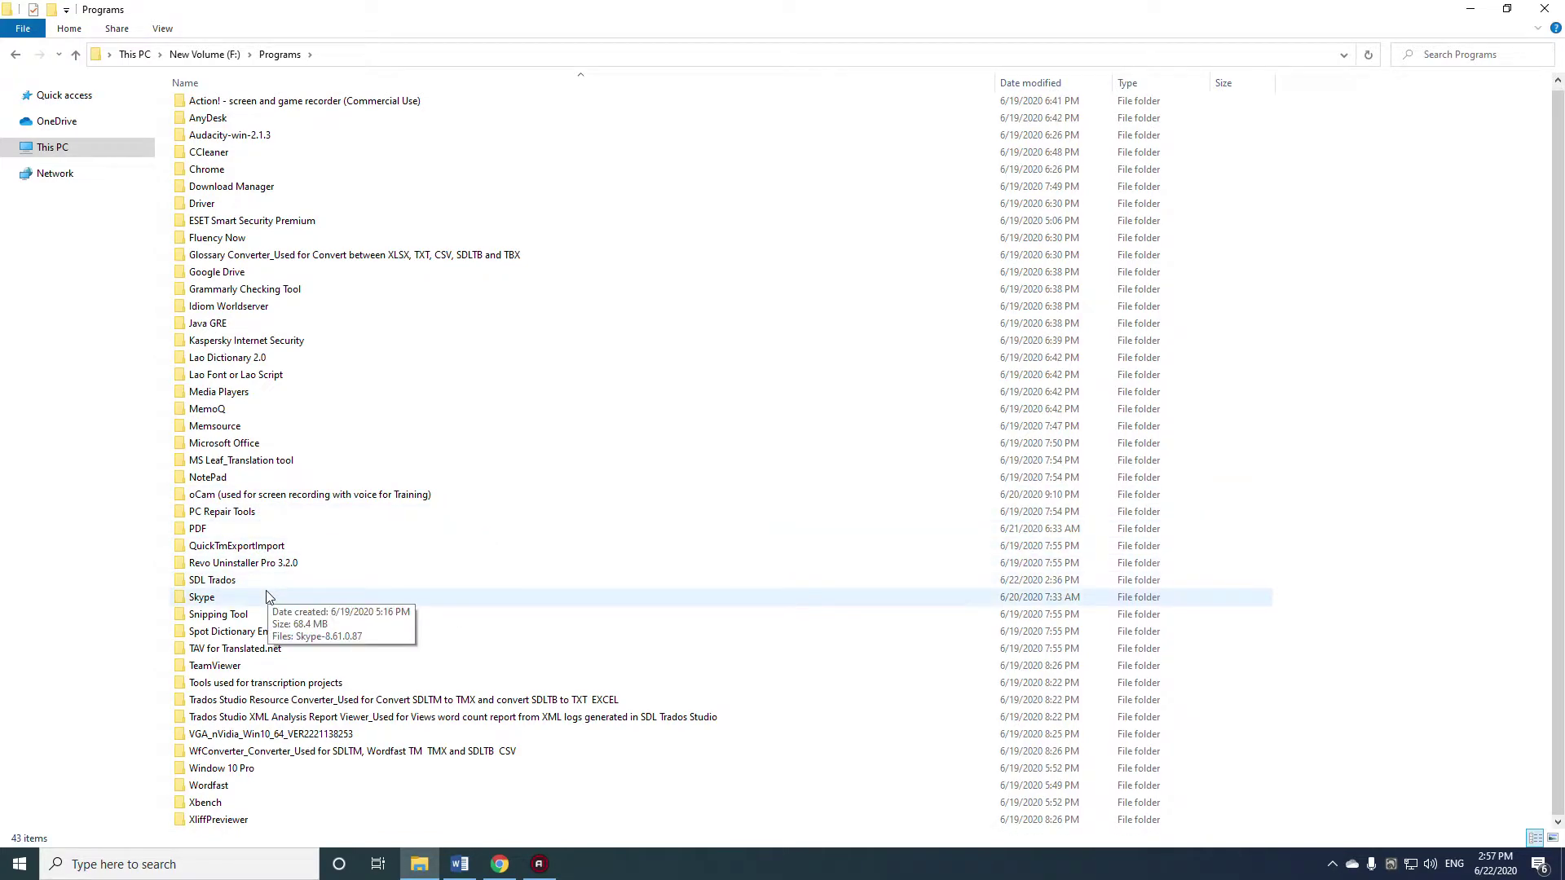
pyautogui.doubleClick(214, 580)
pyautogui.doubleClick(204, 108)
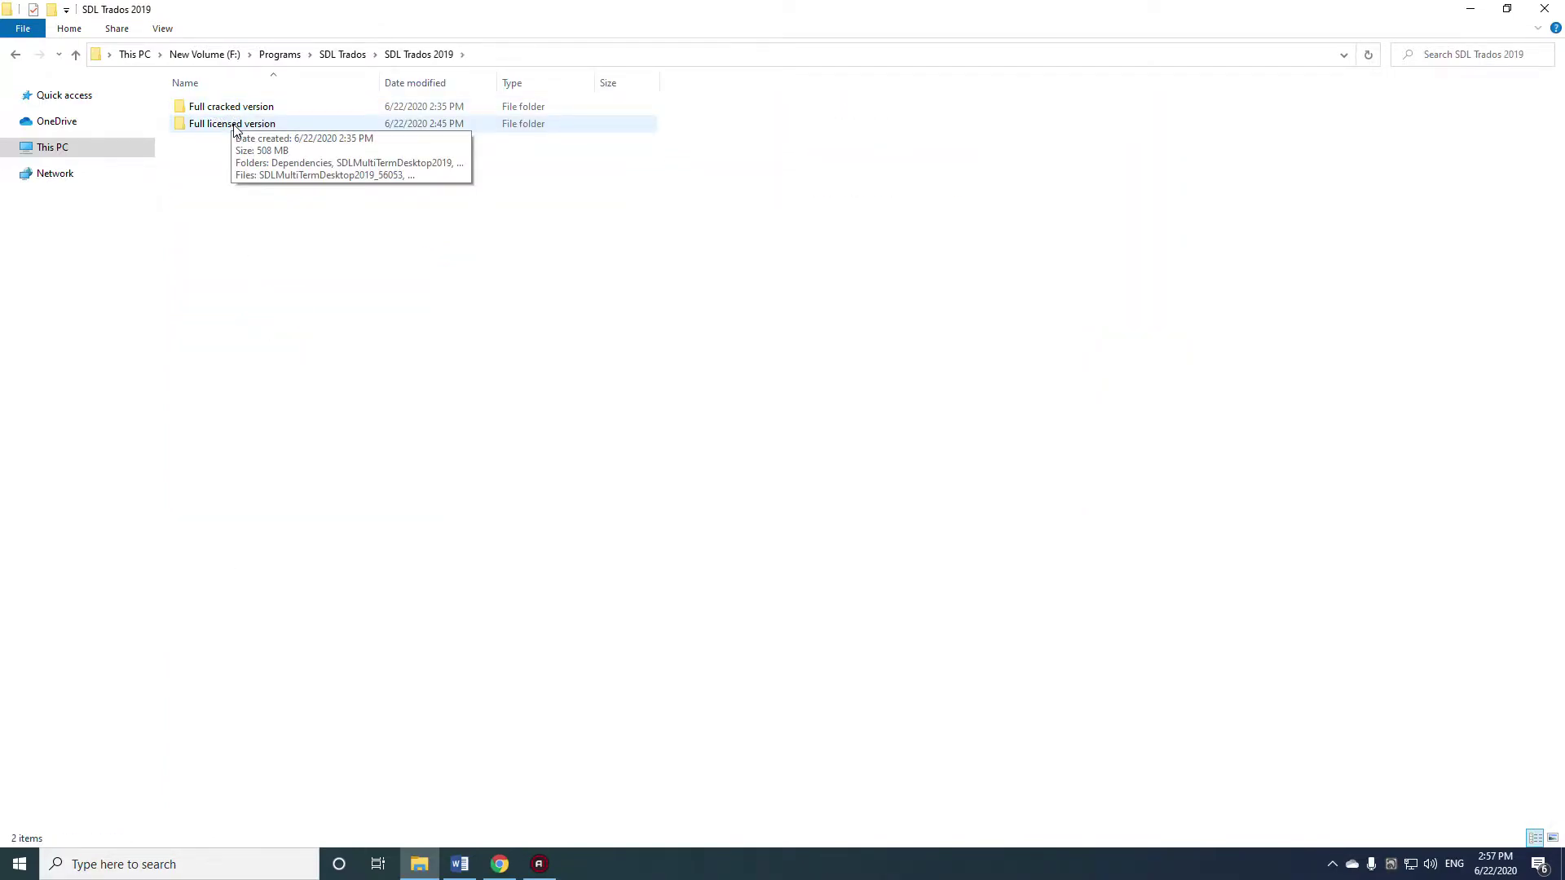
pyautogui.doubleClick(235, 125)
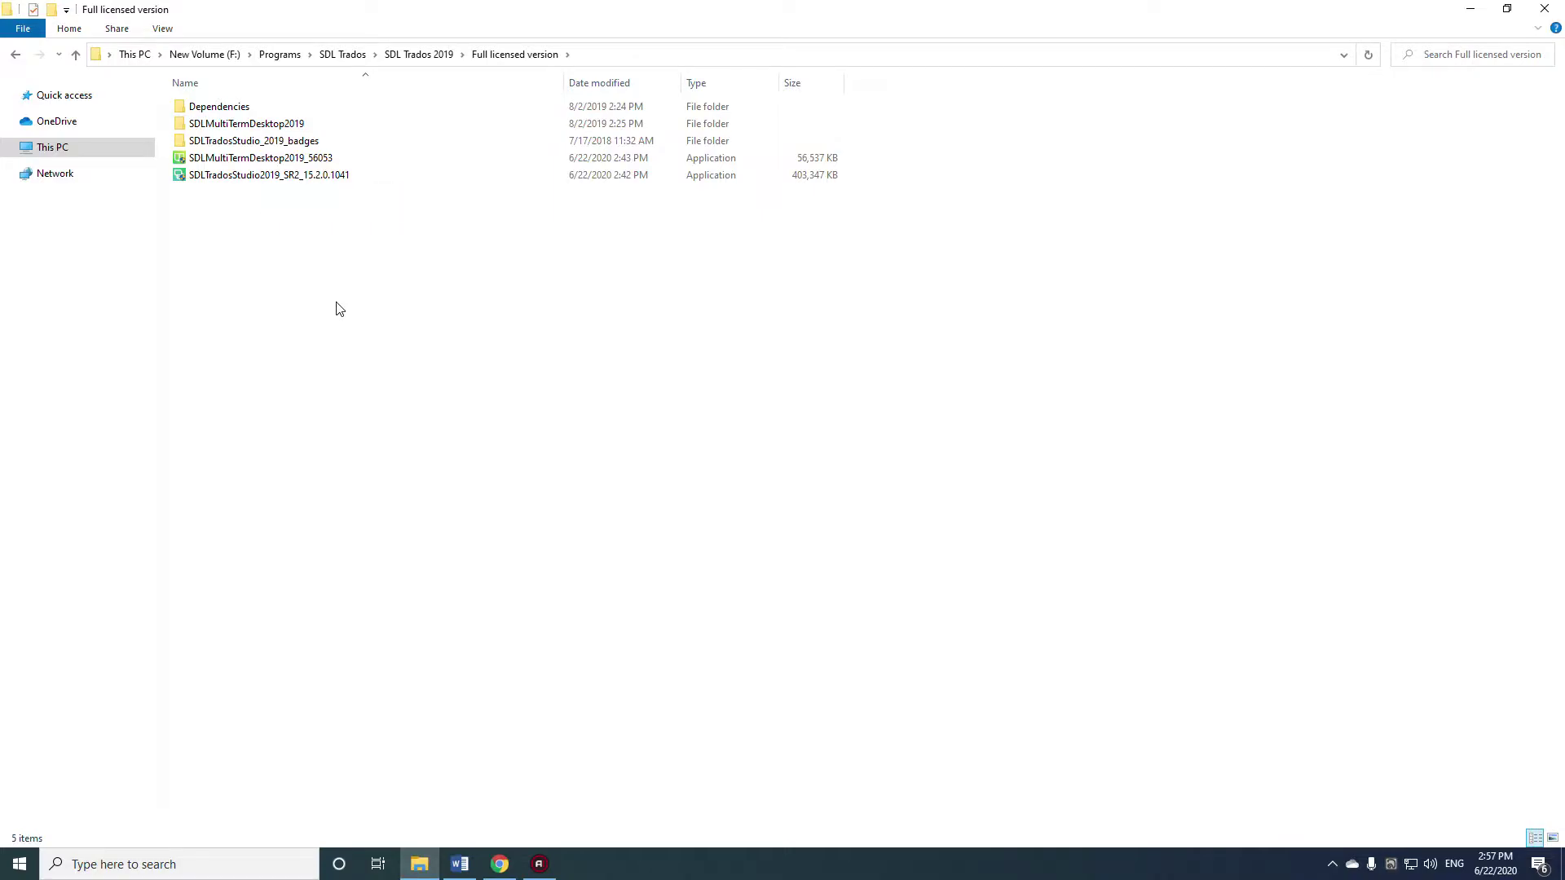
# Install SDL Trados Studio 2019 SR2 from SDLTradosStudio2019_SR2_15.2.0.1041, accepting the license agreement.
pyautogui.doubleClick(251, 177)
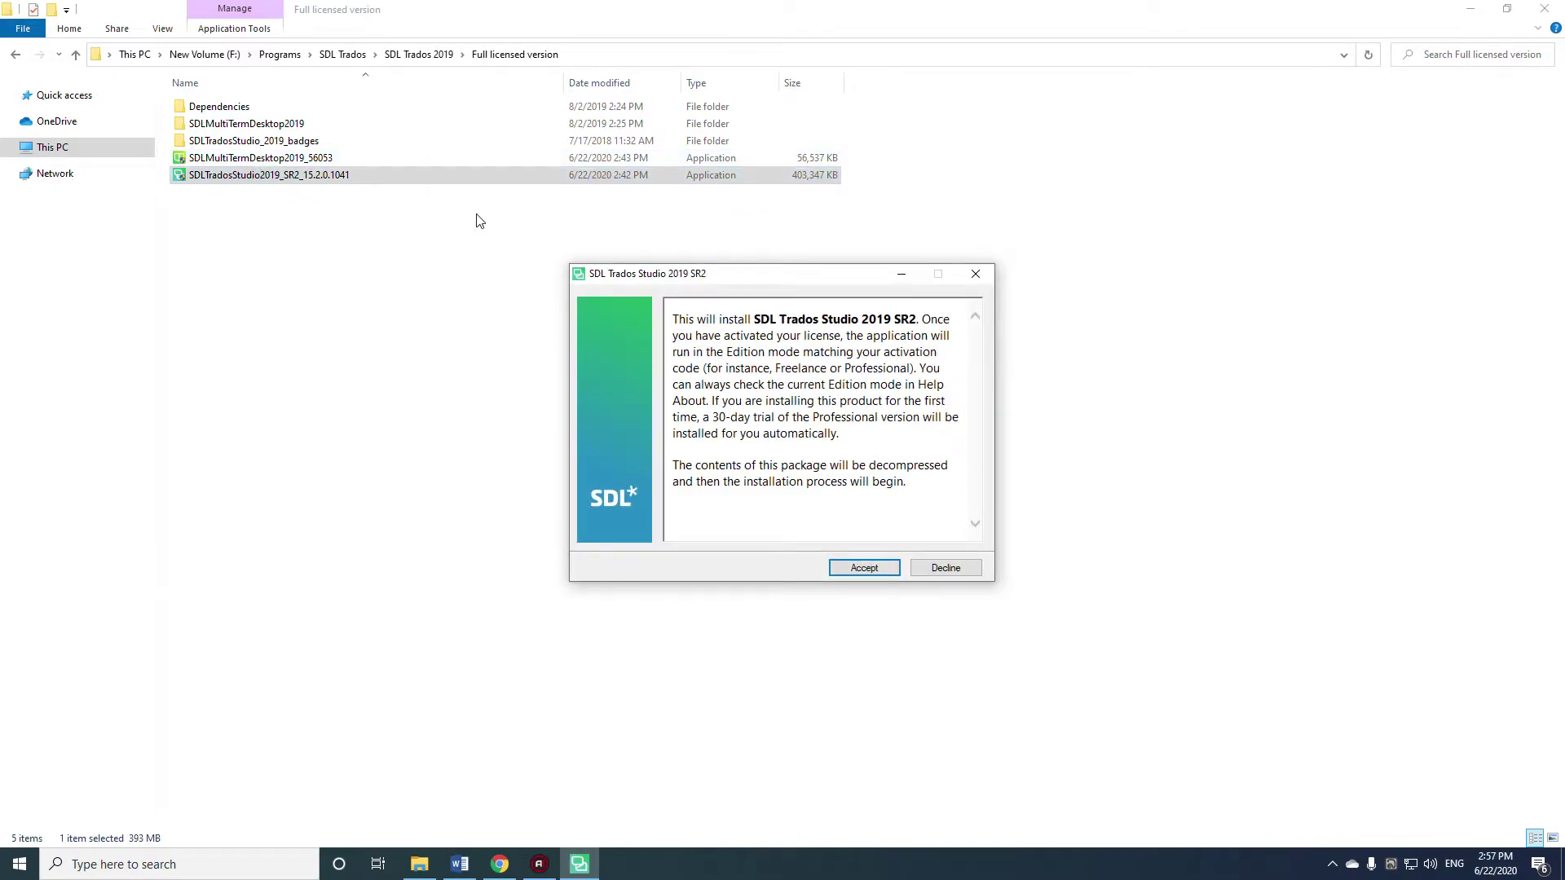
pyautogui.click(857, 568)
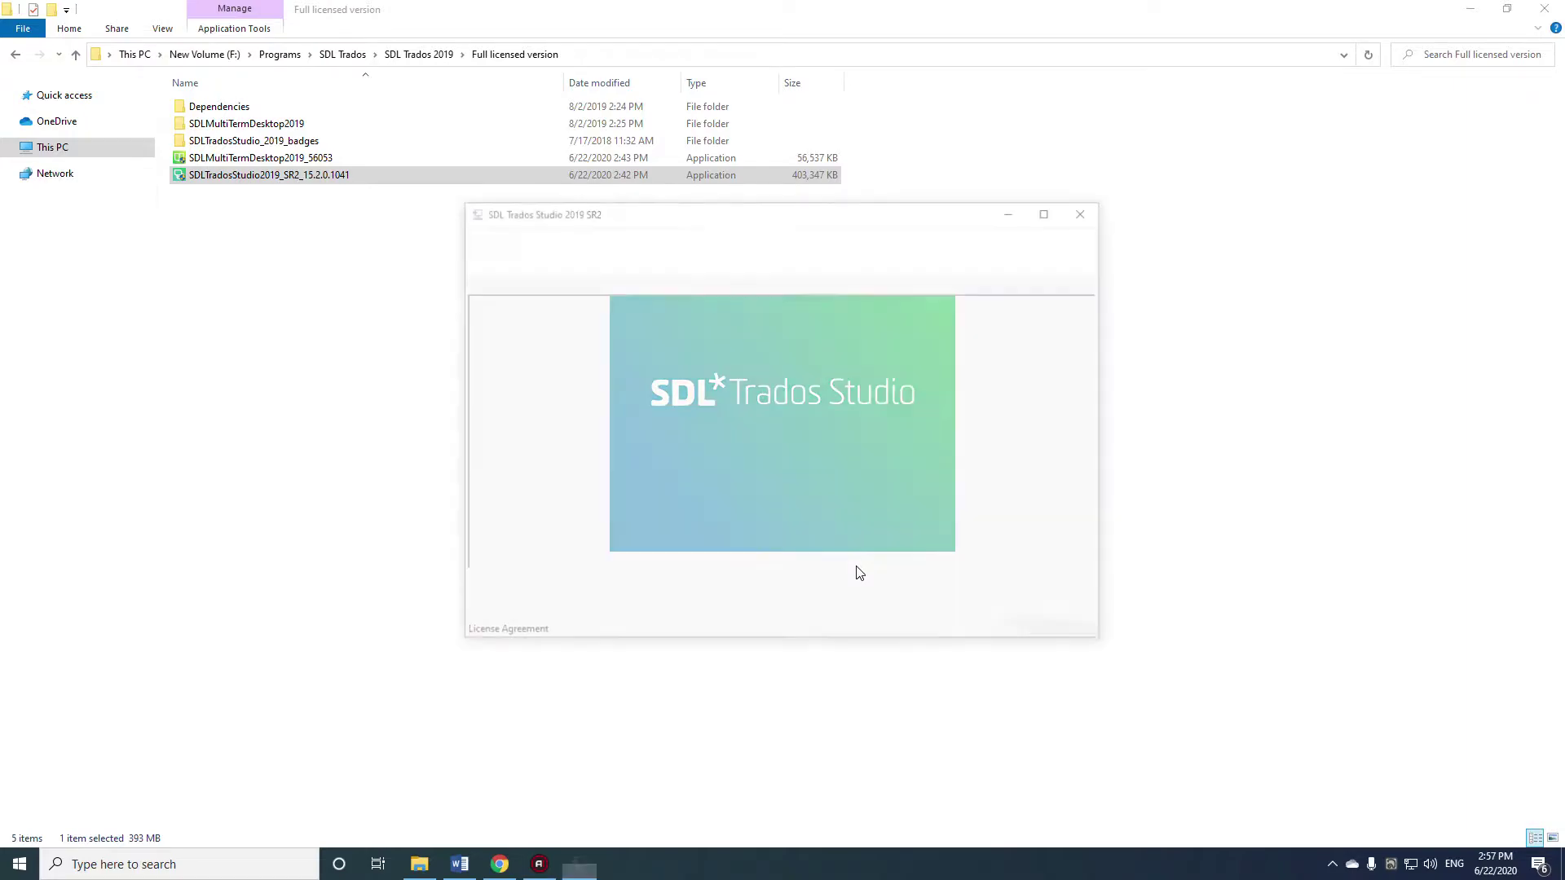
pyautogui.click(465, 586)
pyautogui.scroll(-4, 815, 505)
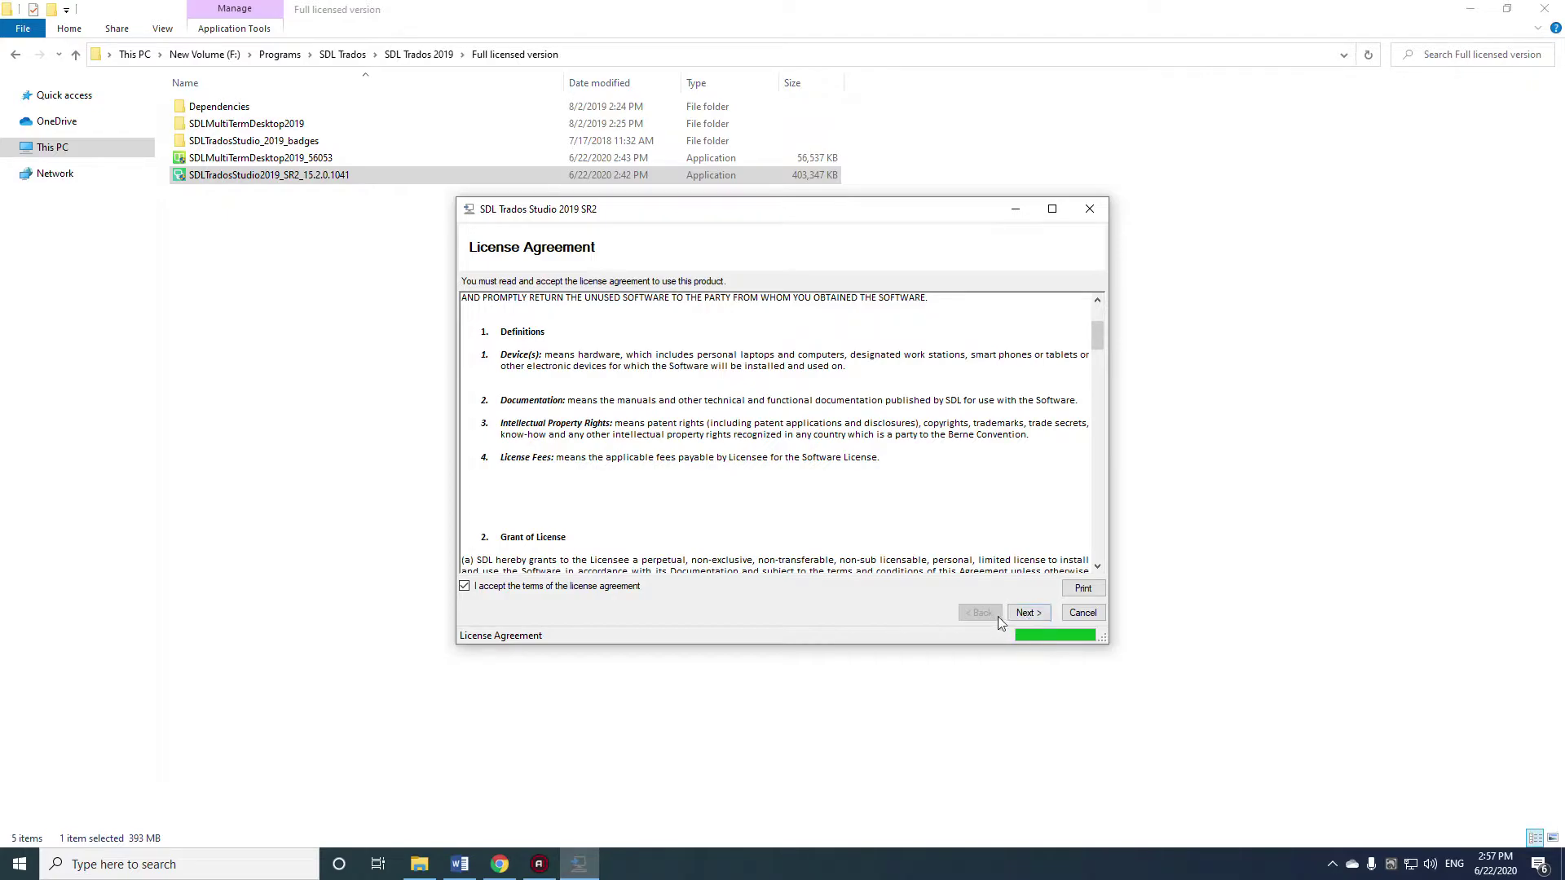
pyautogui.click(1020, 612)
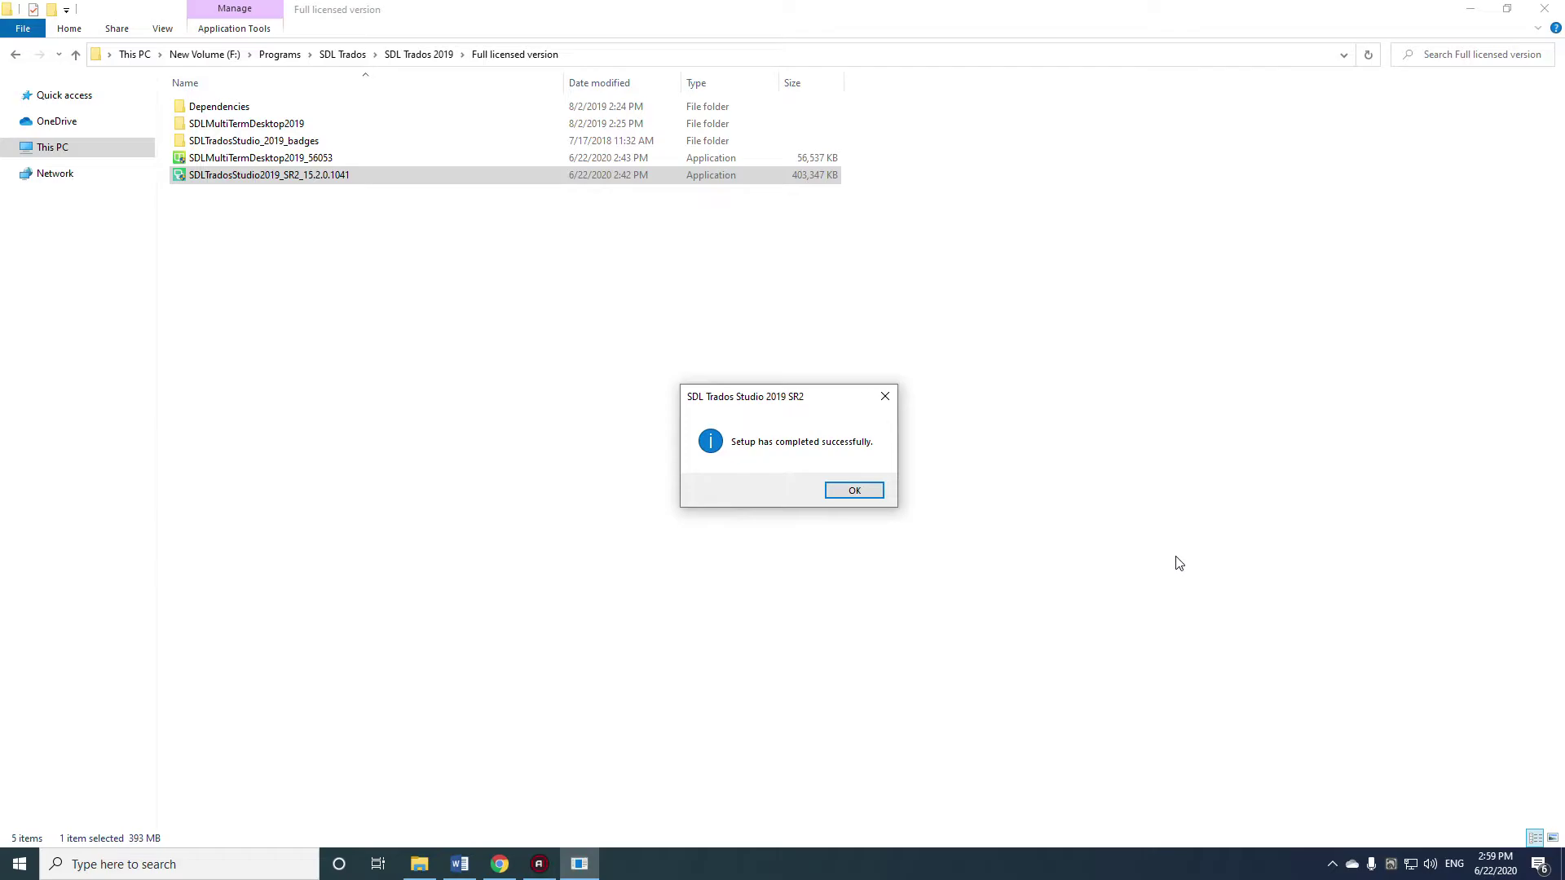
pyautogui.click(854, 492)
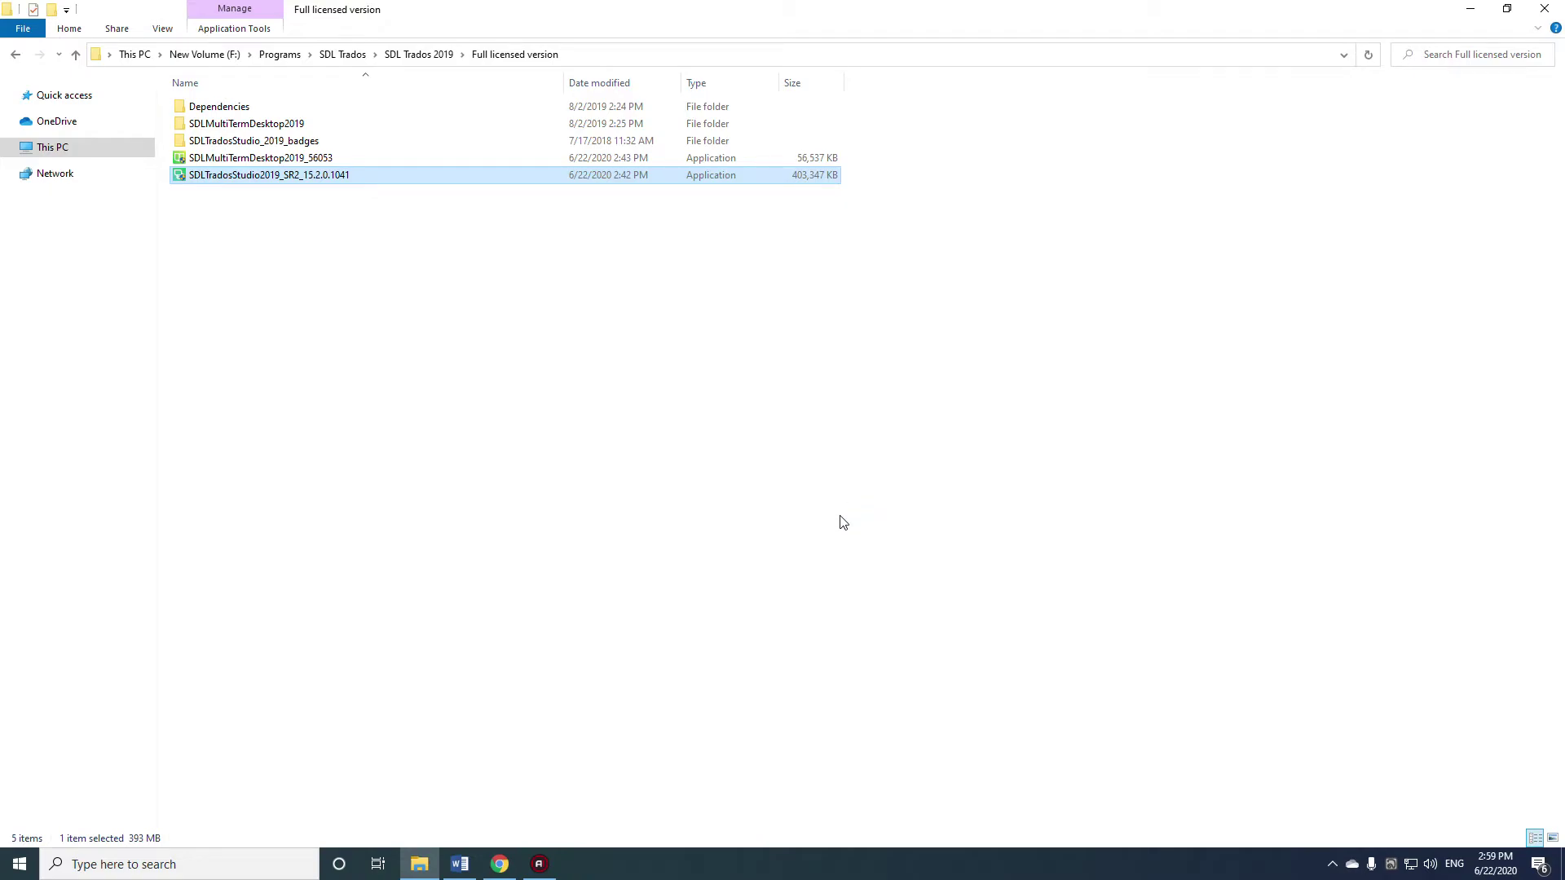
# Go to the desktop and refresh it to check for the SDL Trados Studio 2019 shortcut.
pyautogui.click(1471, 11)
pyautogui.rightClick(1120, 278)
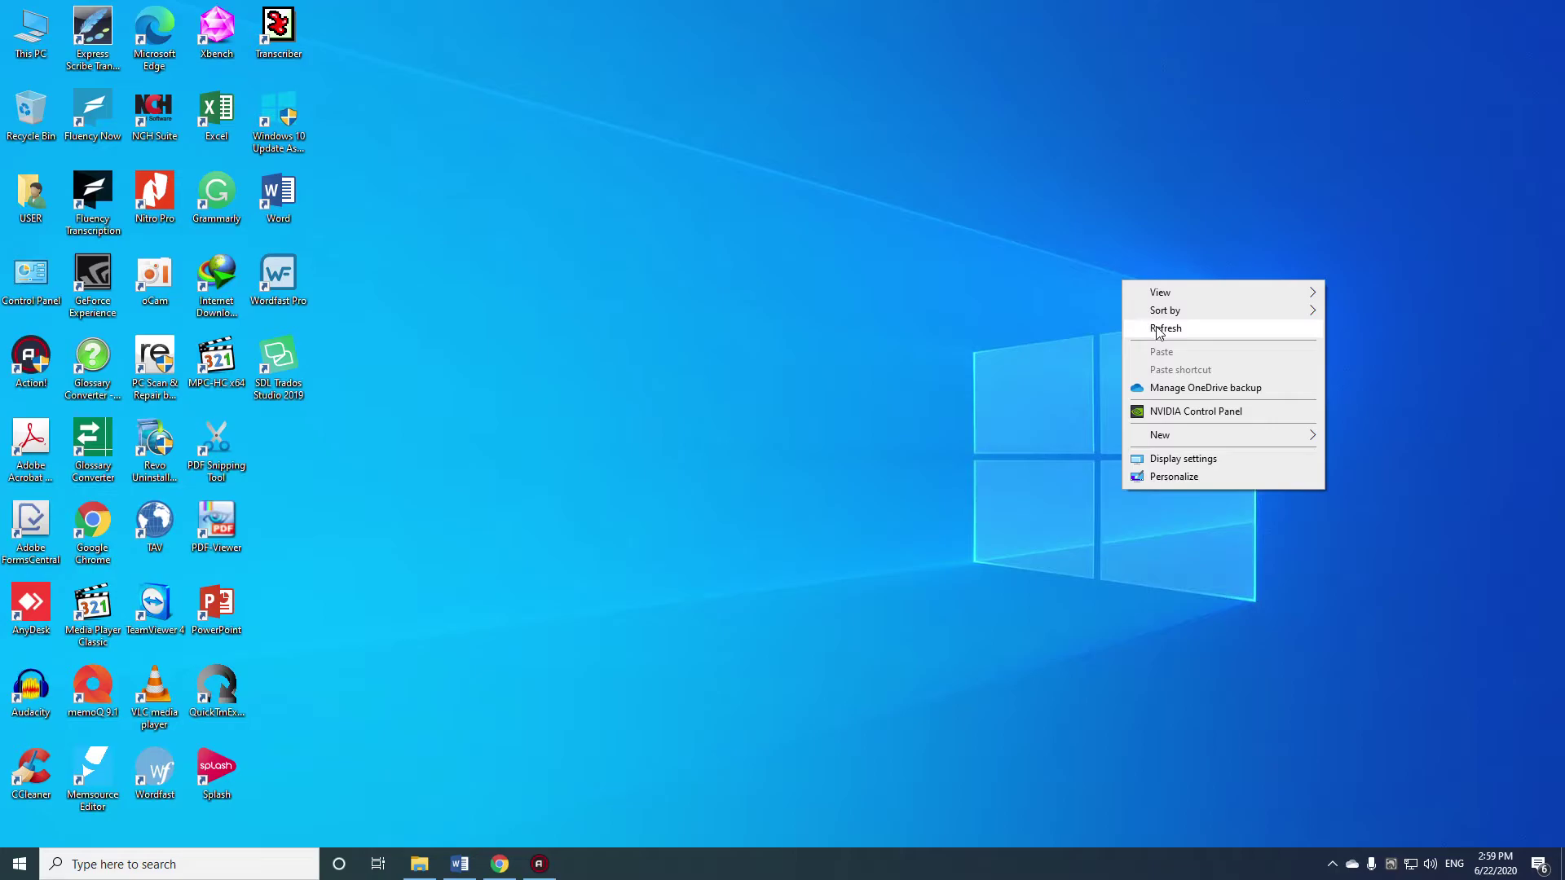
pyautogui.click(1152, 327)
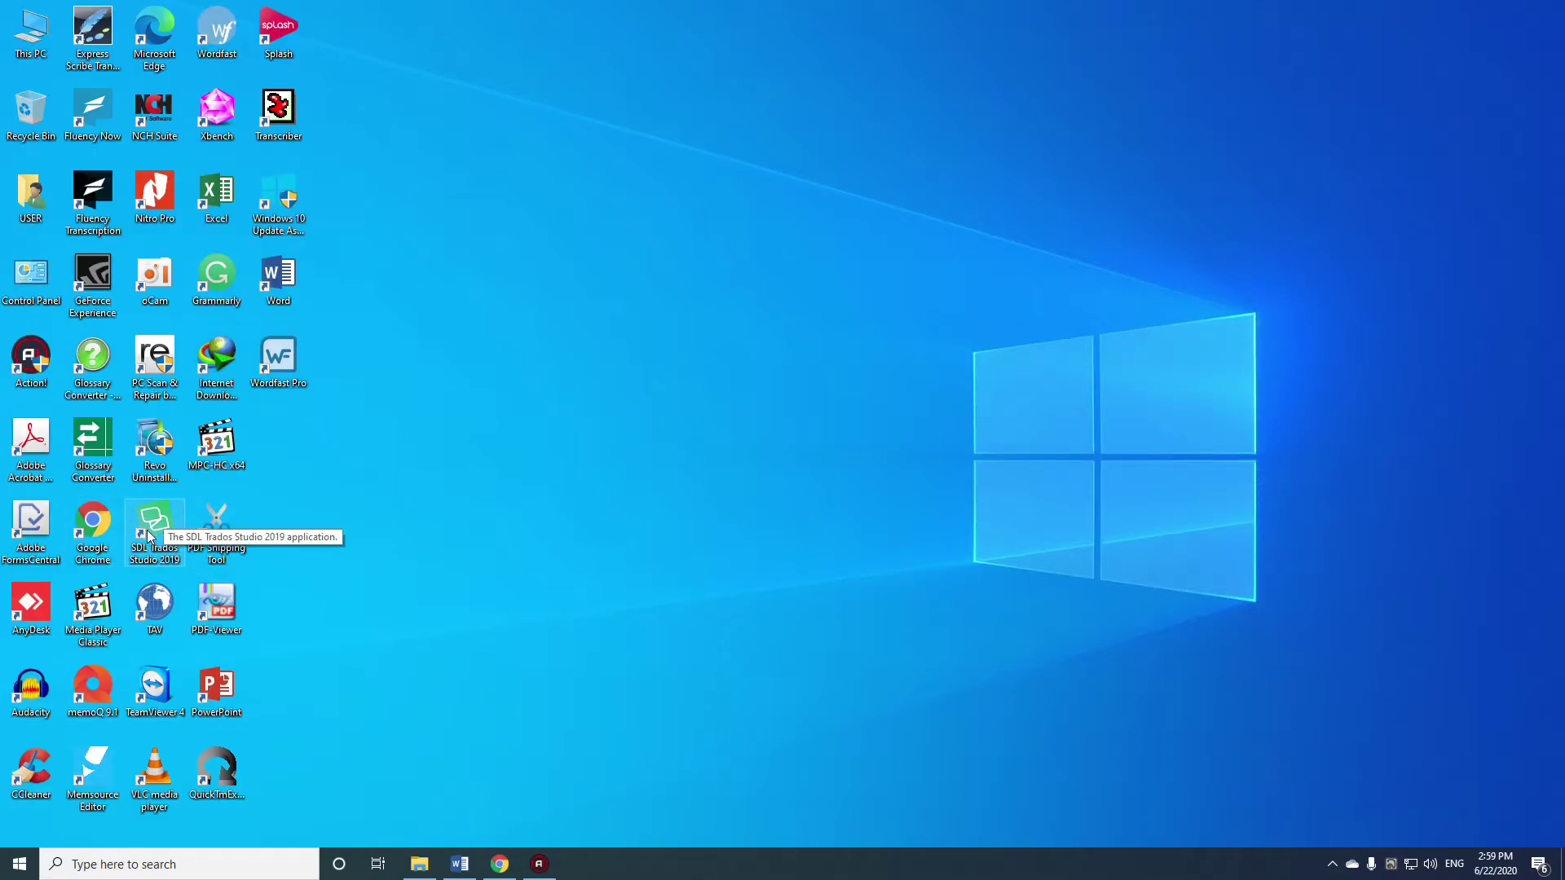
pyautogui.rightClick(584, 510)
pyautogui.click(633, 561)
pyautogui.rightClick(633, 558)
pyautogui.click(671, 605)
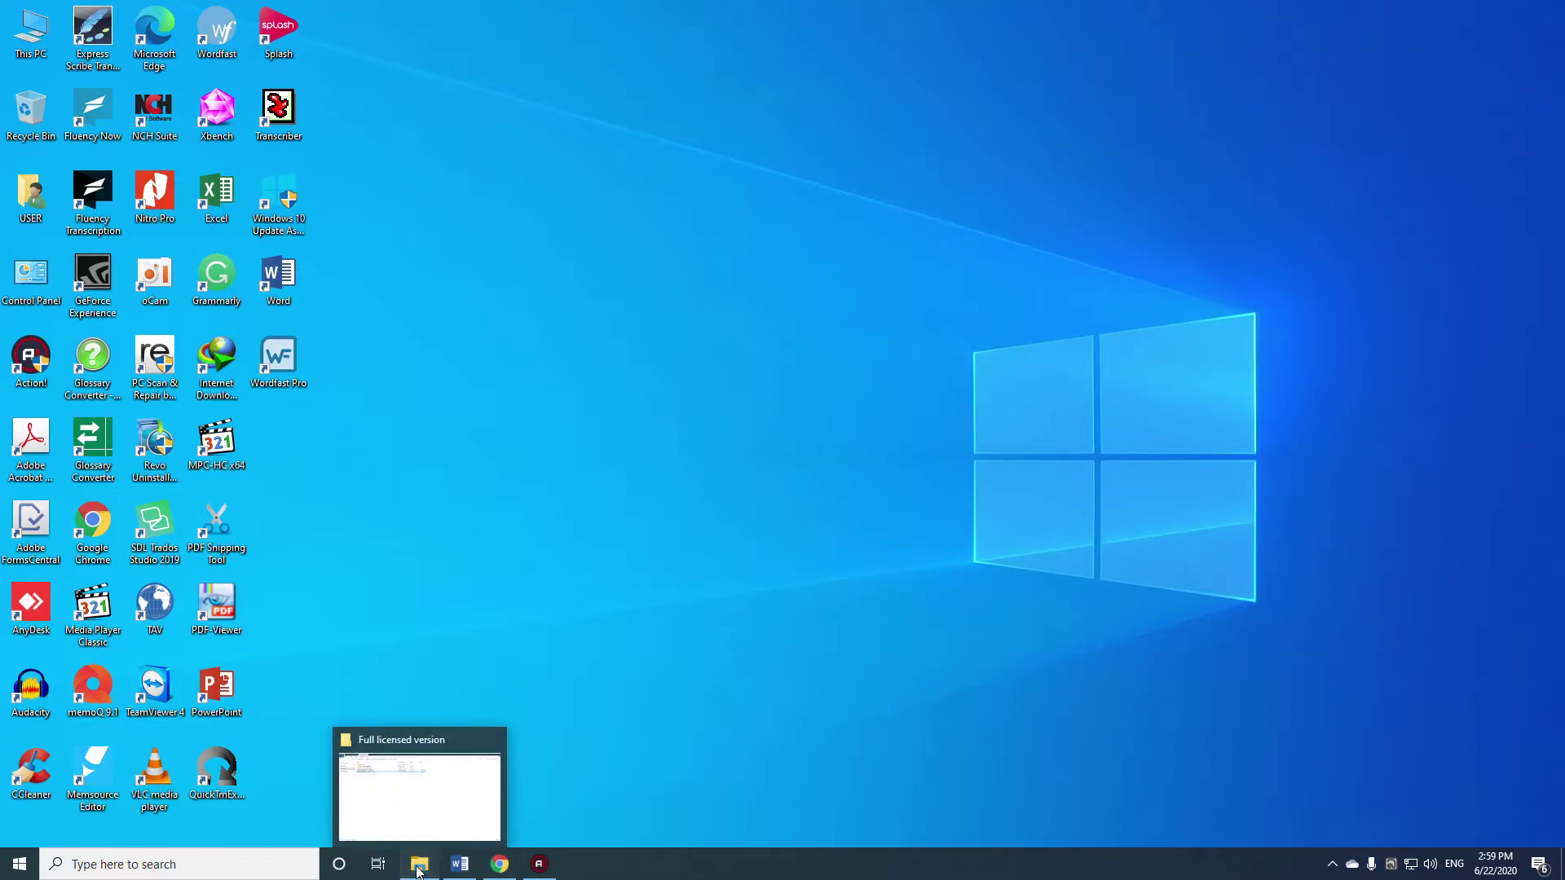
# Bring the Full licensed version folder window back up and refresh its contents.
pyautogui.click(417, 867)
pyautogui.click(687, 482)
pyautogui.rightClick(415, 258)
pyautogui.click(453, 320)
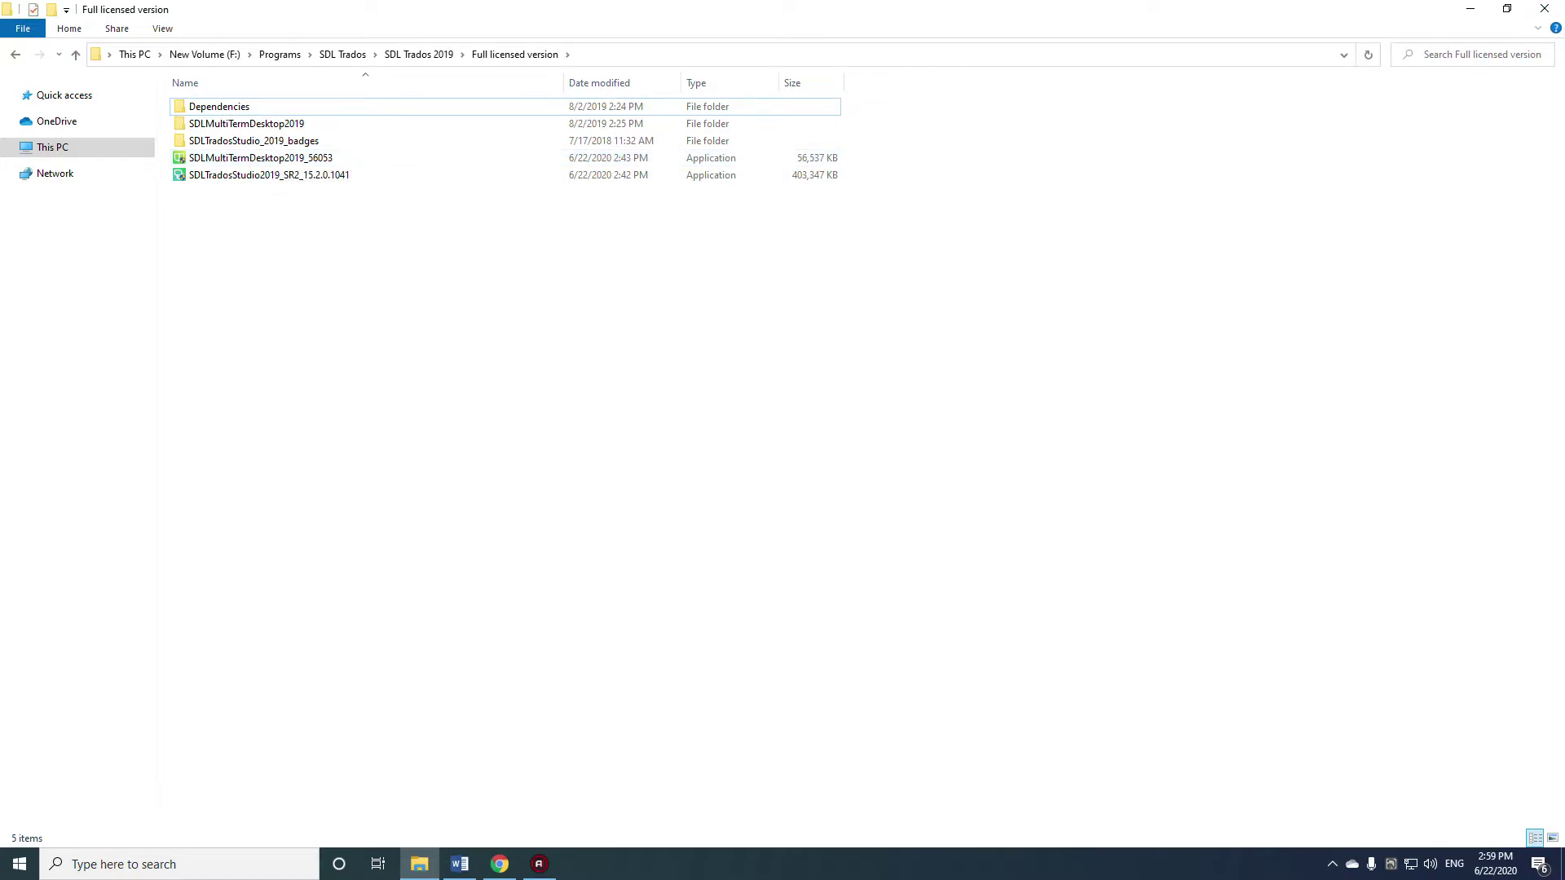
pyautogui.click(500, 864)
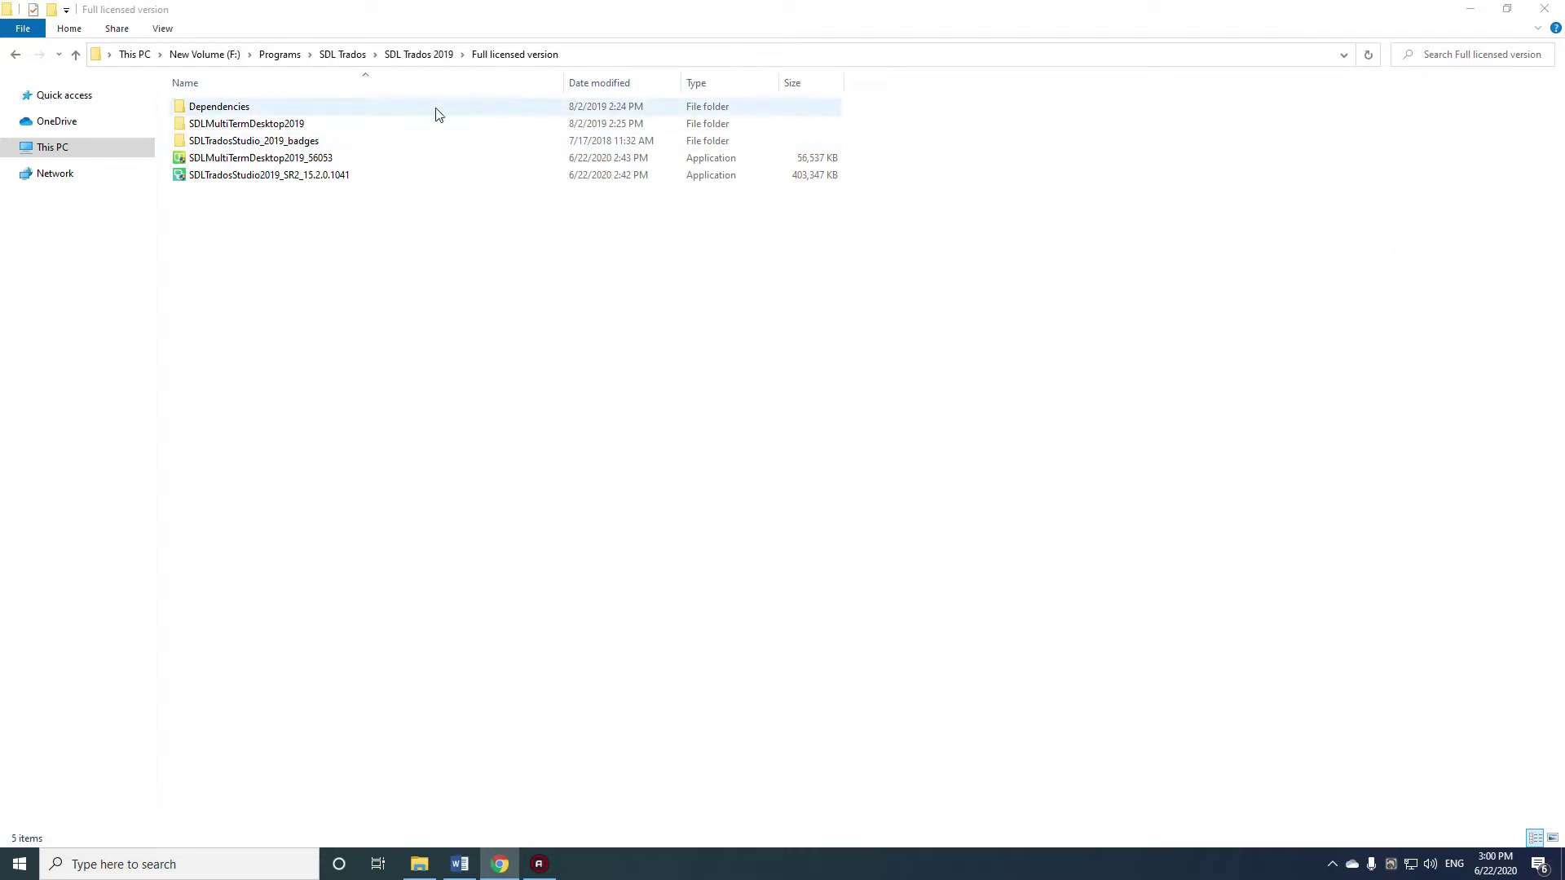
# Launch the SDLMultiTermDesktop2019_56053 installer and accept its license agreement.
pyautogui.doubleClick(259, 160)
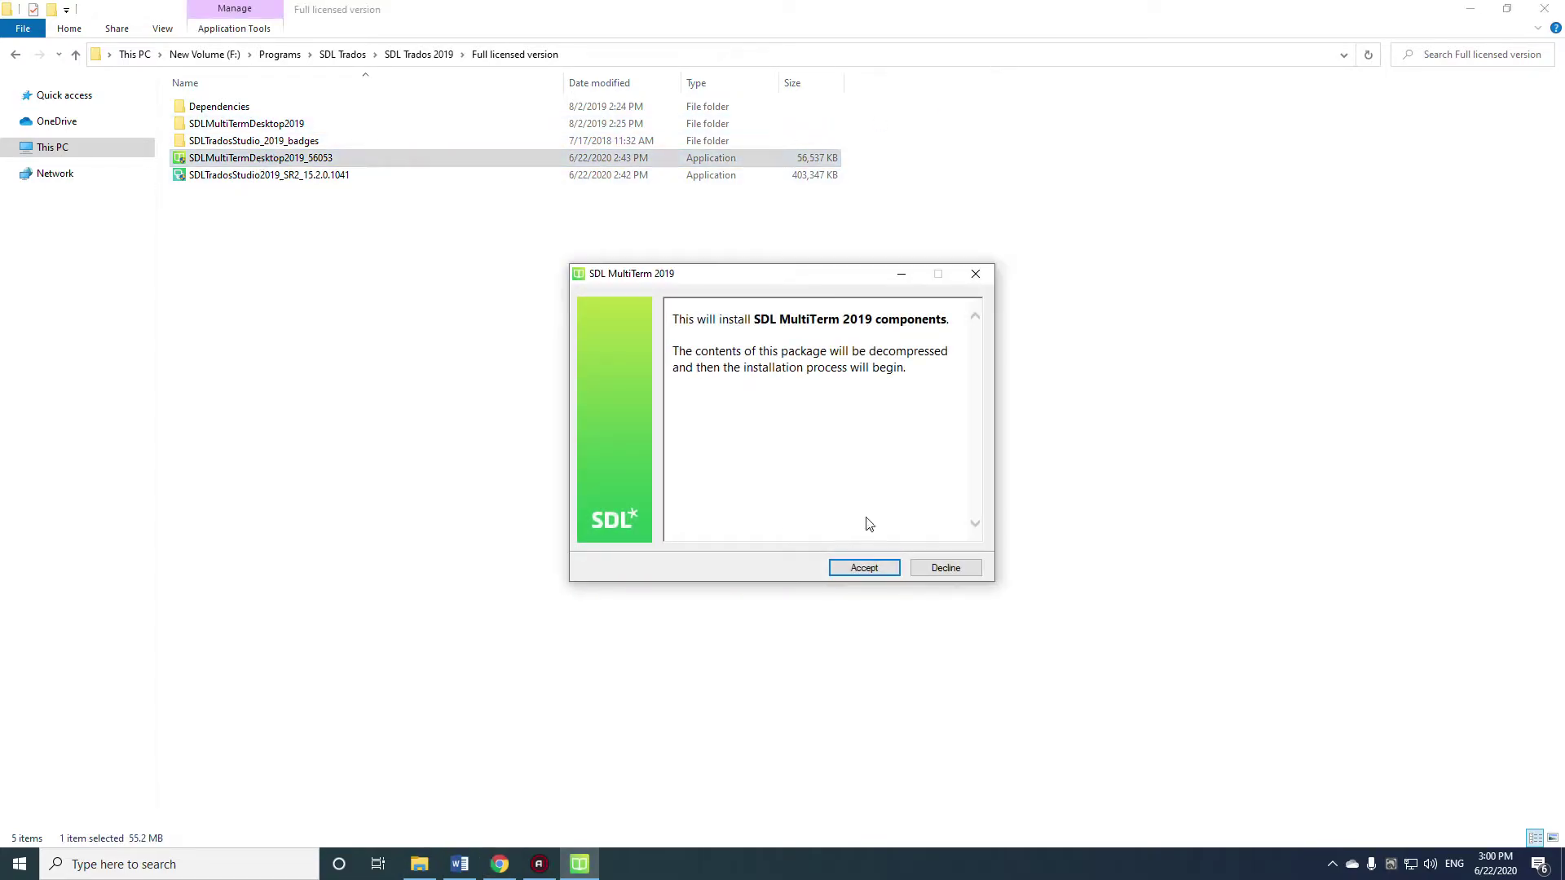
pyautogui.click(866, 568)
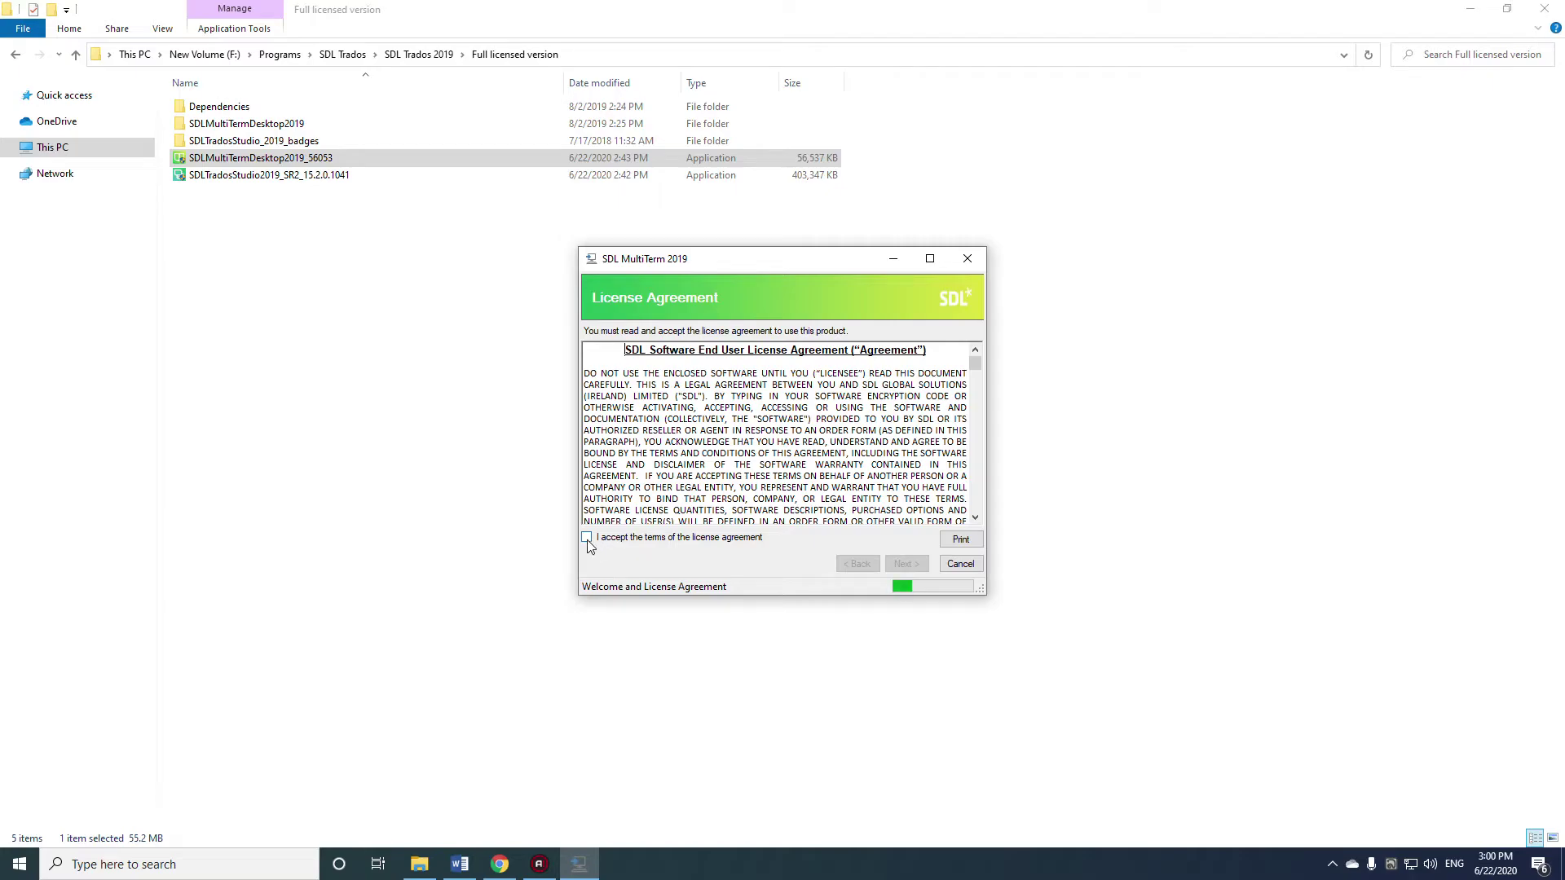
pyautogui.click(587, 538)
pyautogui.scroll(-10, 890, 485)
pyautogui.scroll(-6, 890, 484)
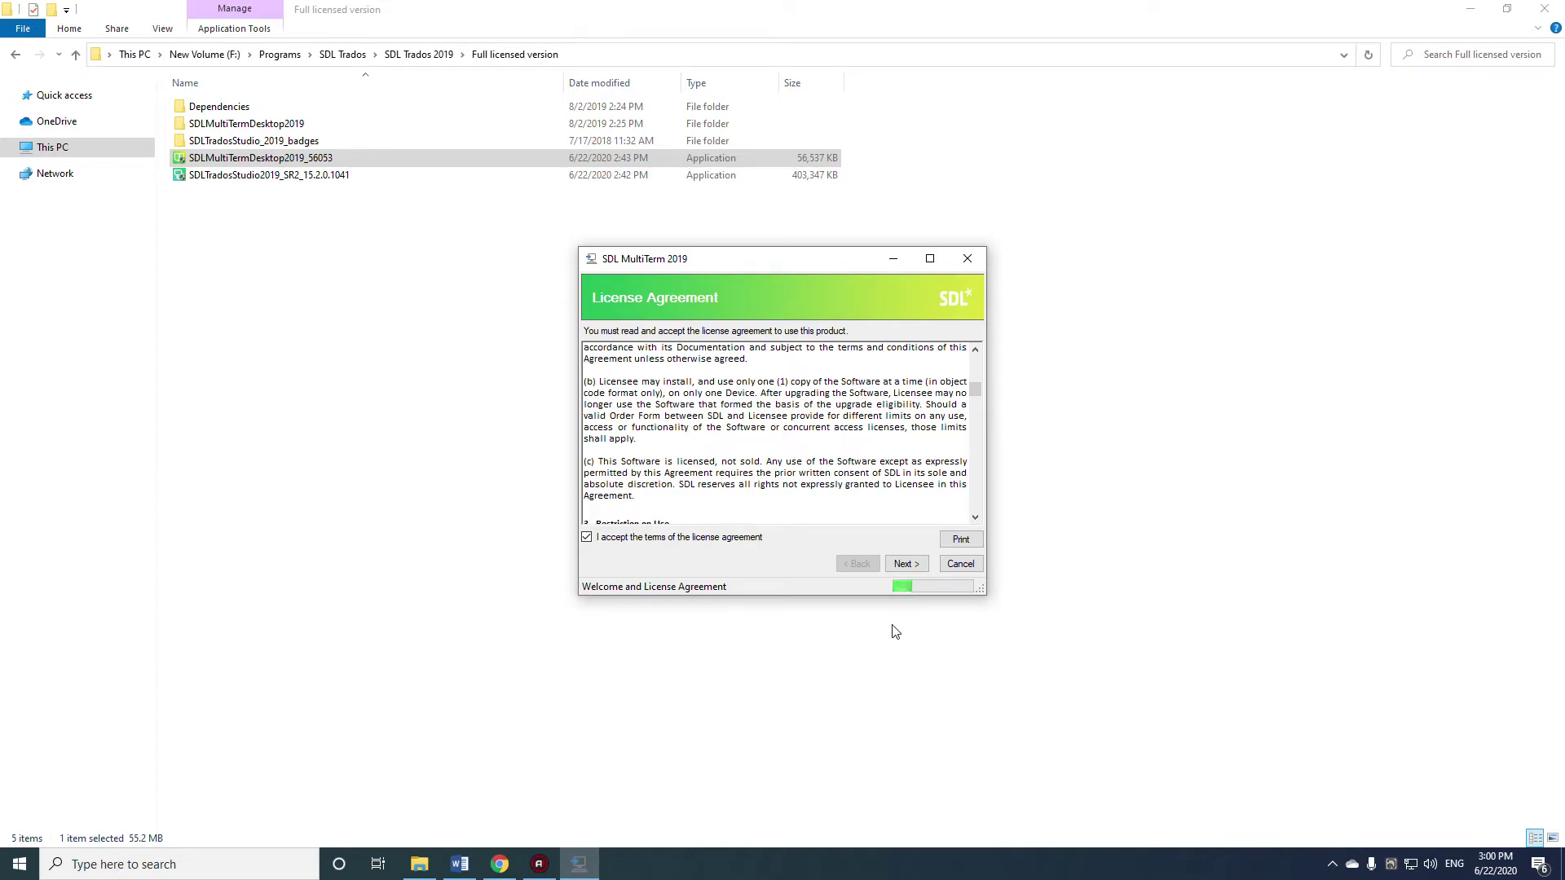
pyautogui.click(905, 565)
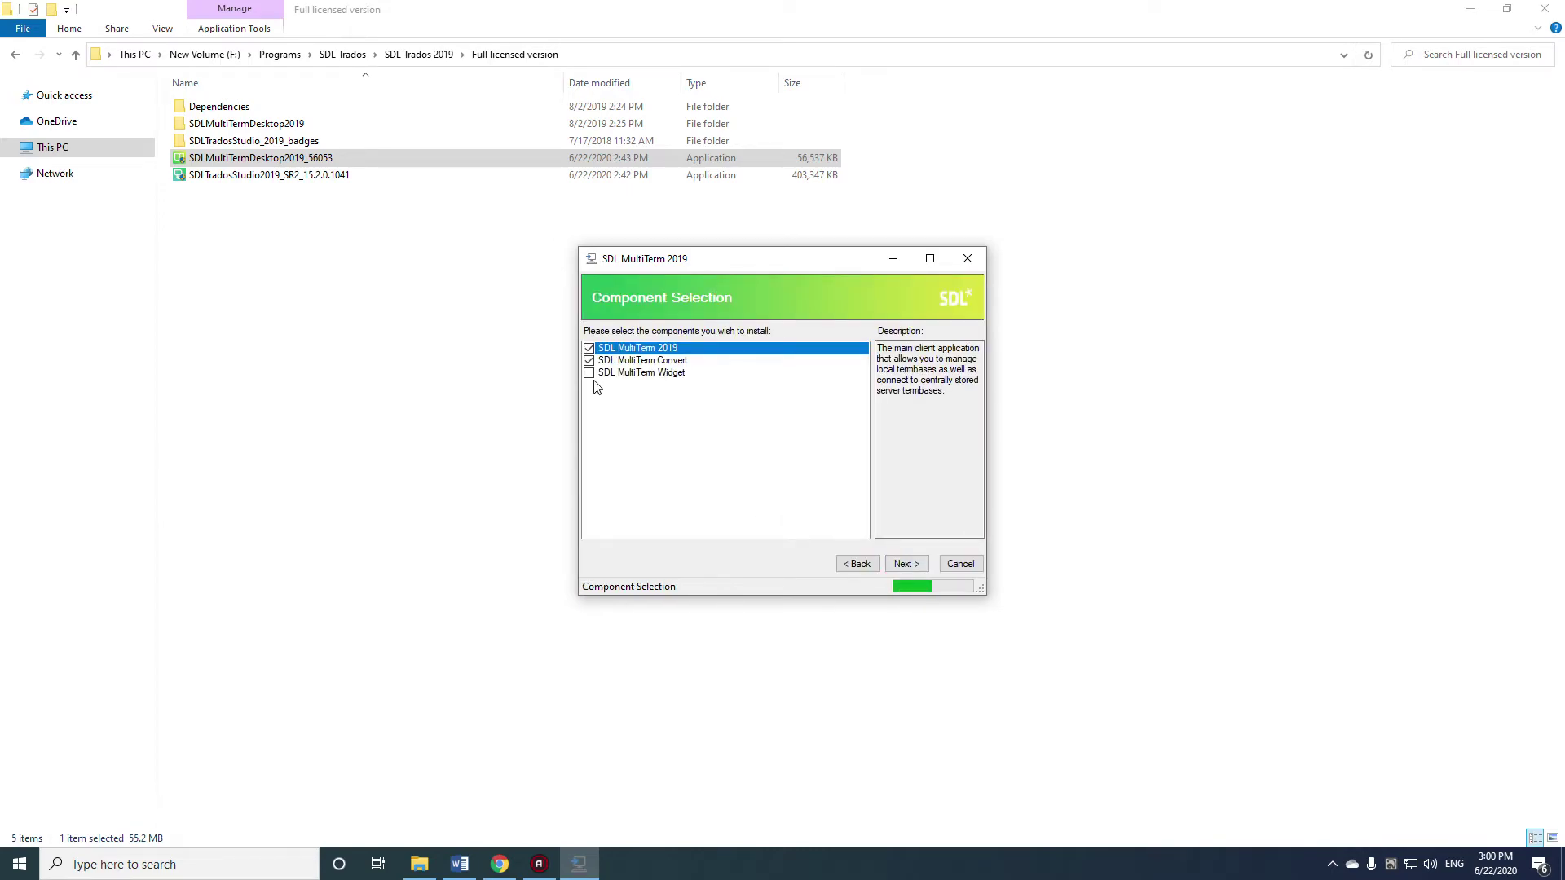
# Add SDL MultiTerm Widget to the selected components and install SDL MultiTerm 2019 in the default location.
pyautogui.click(607, 374)
pyautogui.click(905, 565)
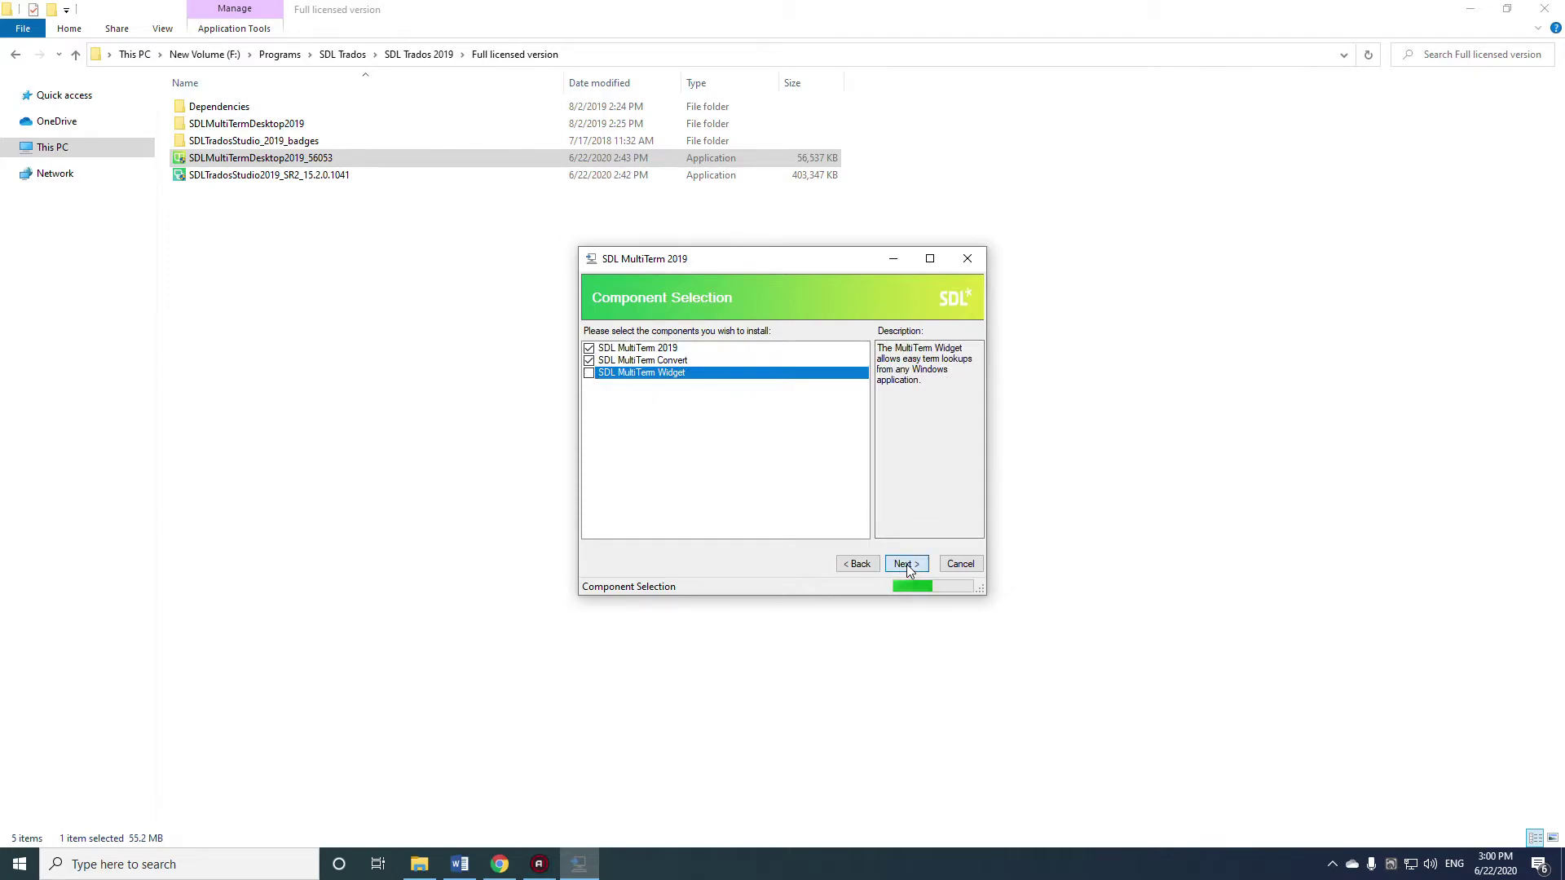
pyautogui.click(855, 564)
pyautogui.click(589, 374)
pyautogui.click(913, 568)
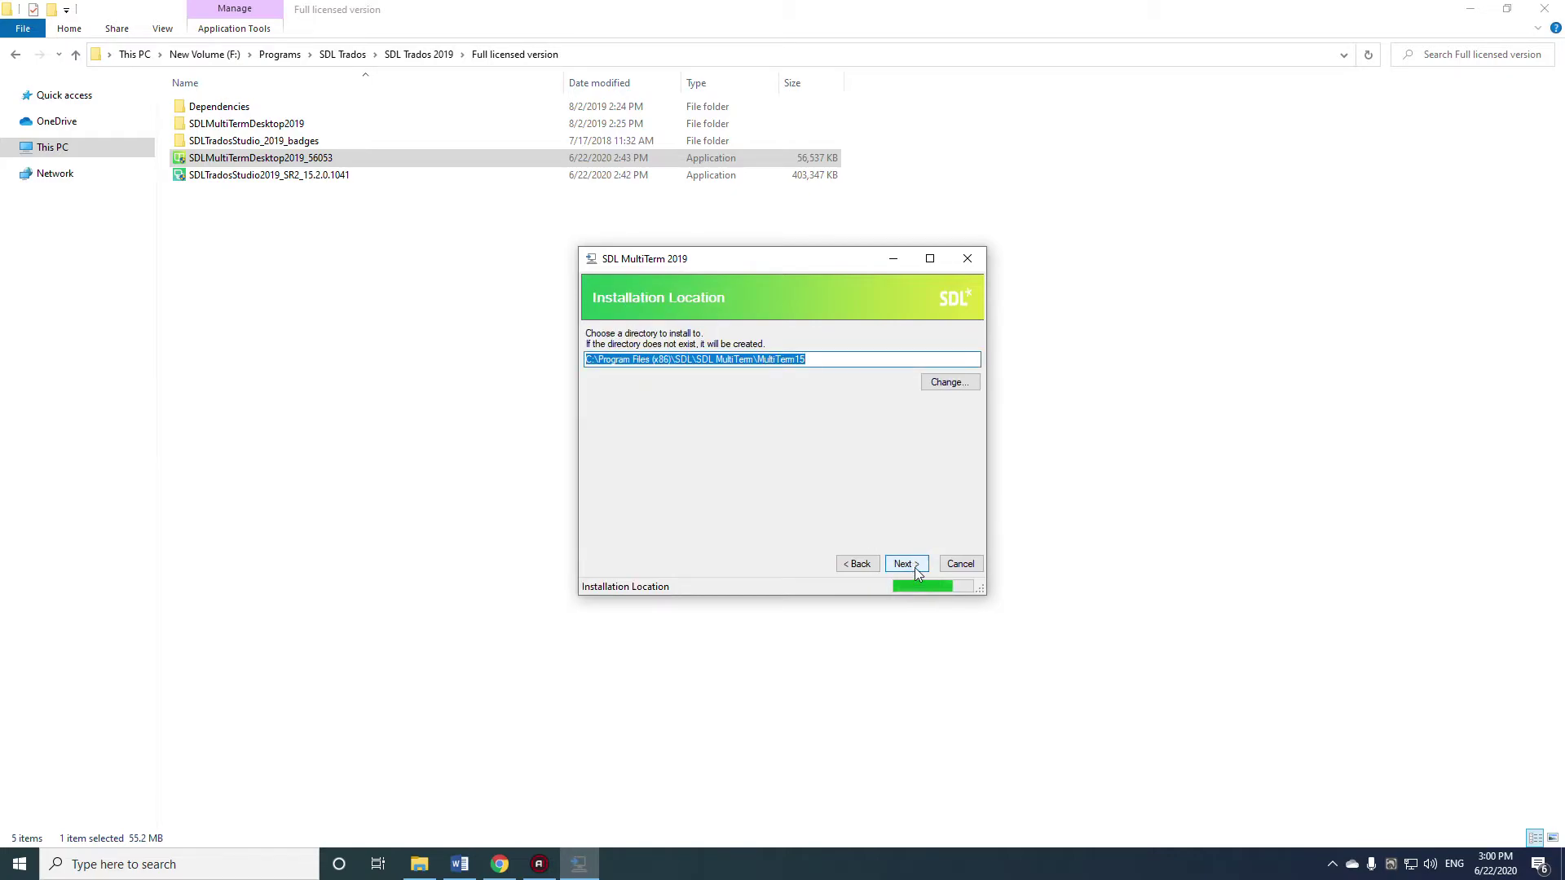
pyautogui.click(913, 565)
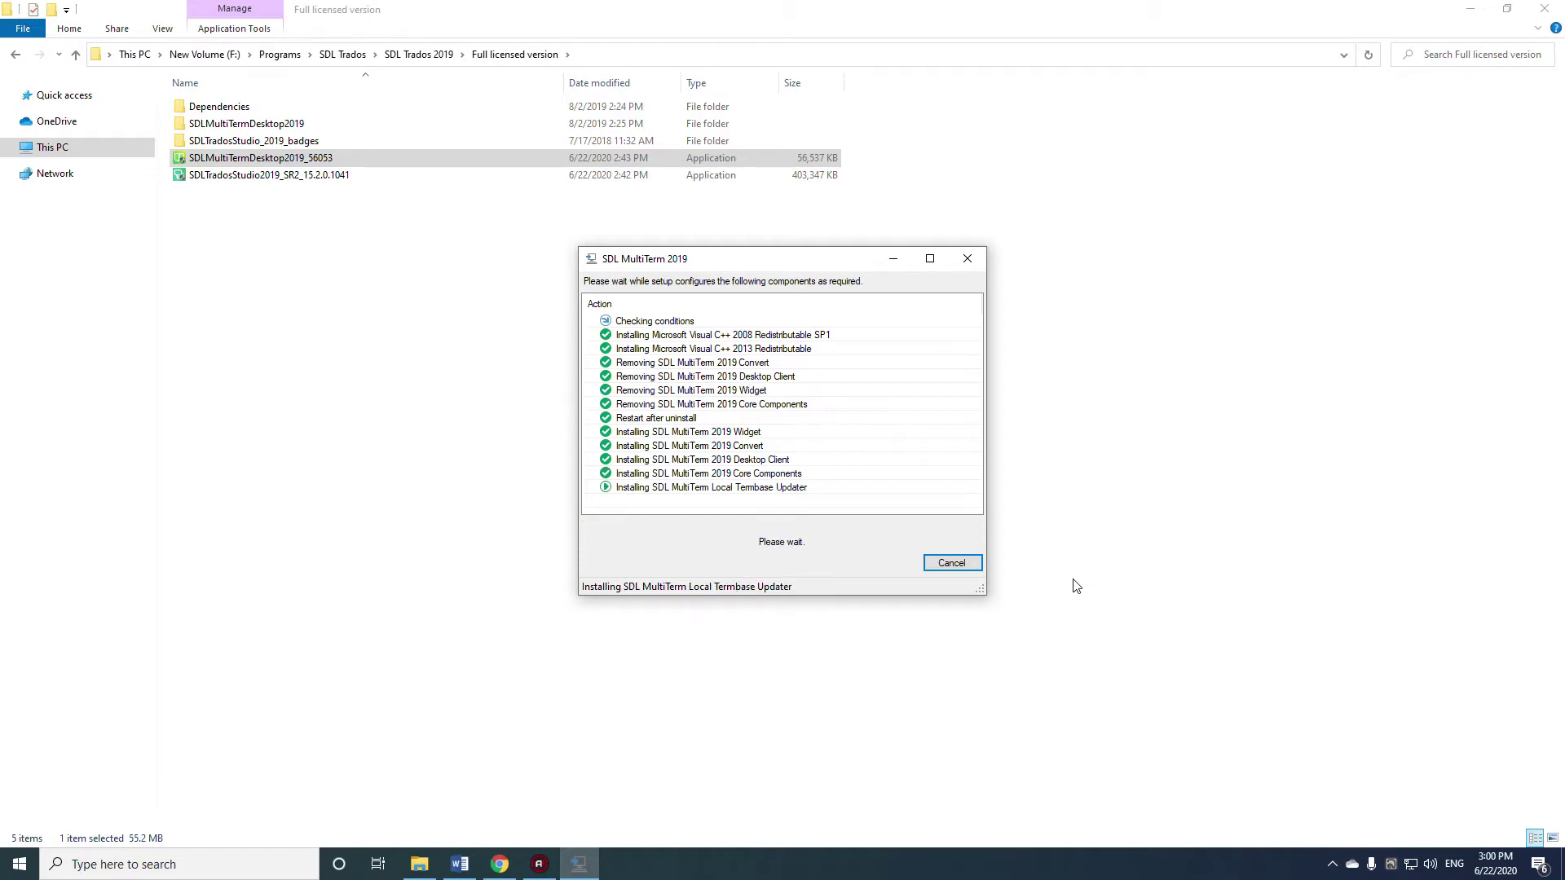
pyautogui.click(855, 491)
# Refresh the installer folder and the desktop to check for the SDL MultiTerm shortcut.
pyautogui.rightClick(671, 412)
pyautogui.click(726, 475)
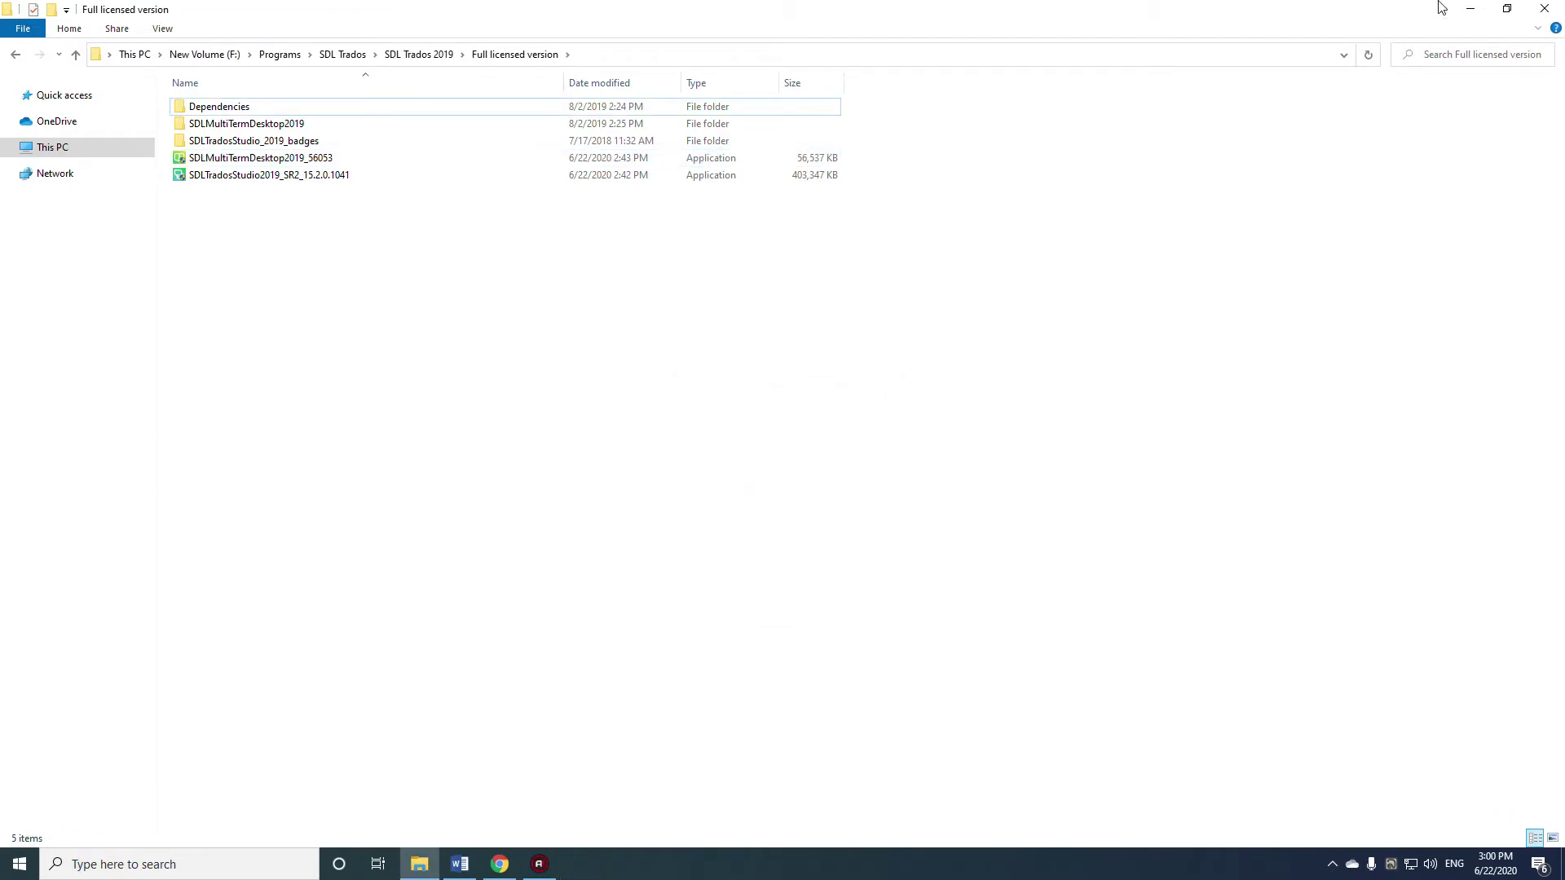
pyautogui.click(1469, 8)
pyautogui.rightClick(1087, 163)
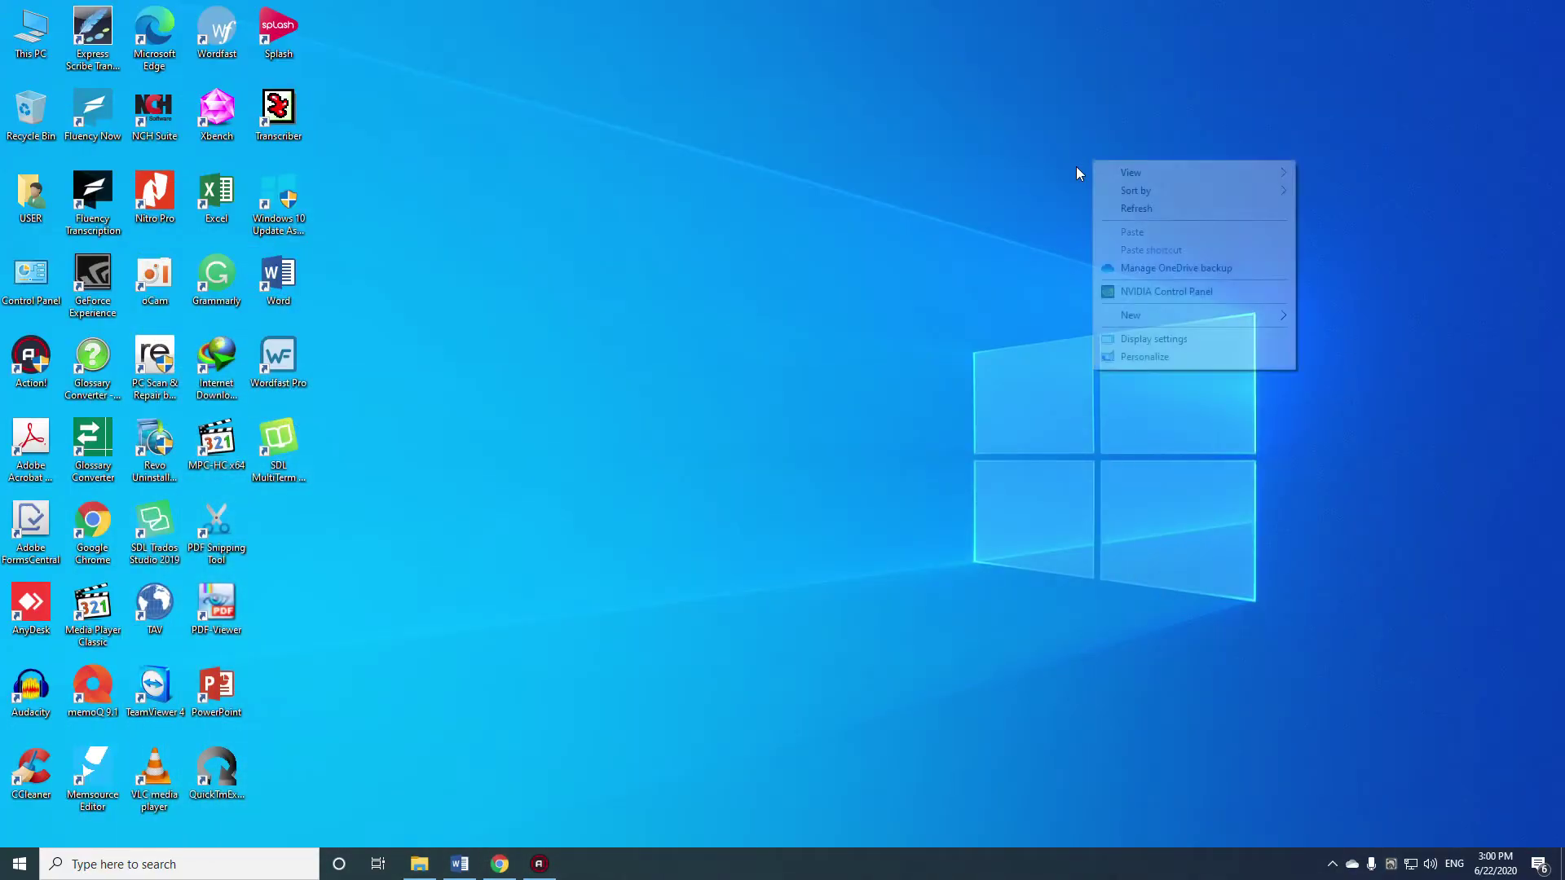
pyautogui.click(1131, 215)
# Select the Dependencies, SDLMultiTermDesktop2019 and SDLTradosStudio_2019_badges folders in the Full licensed version folder.
pyautogui.click(432, 864)
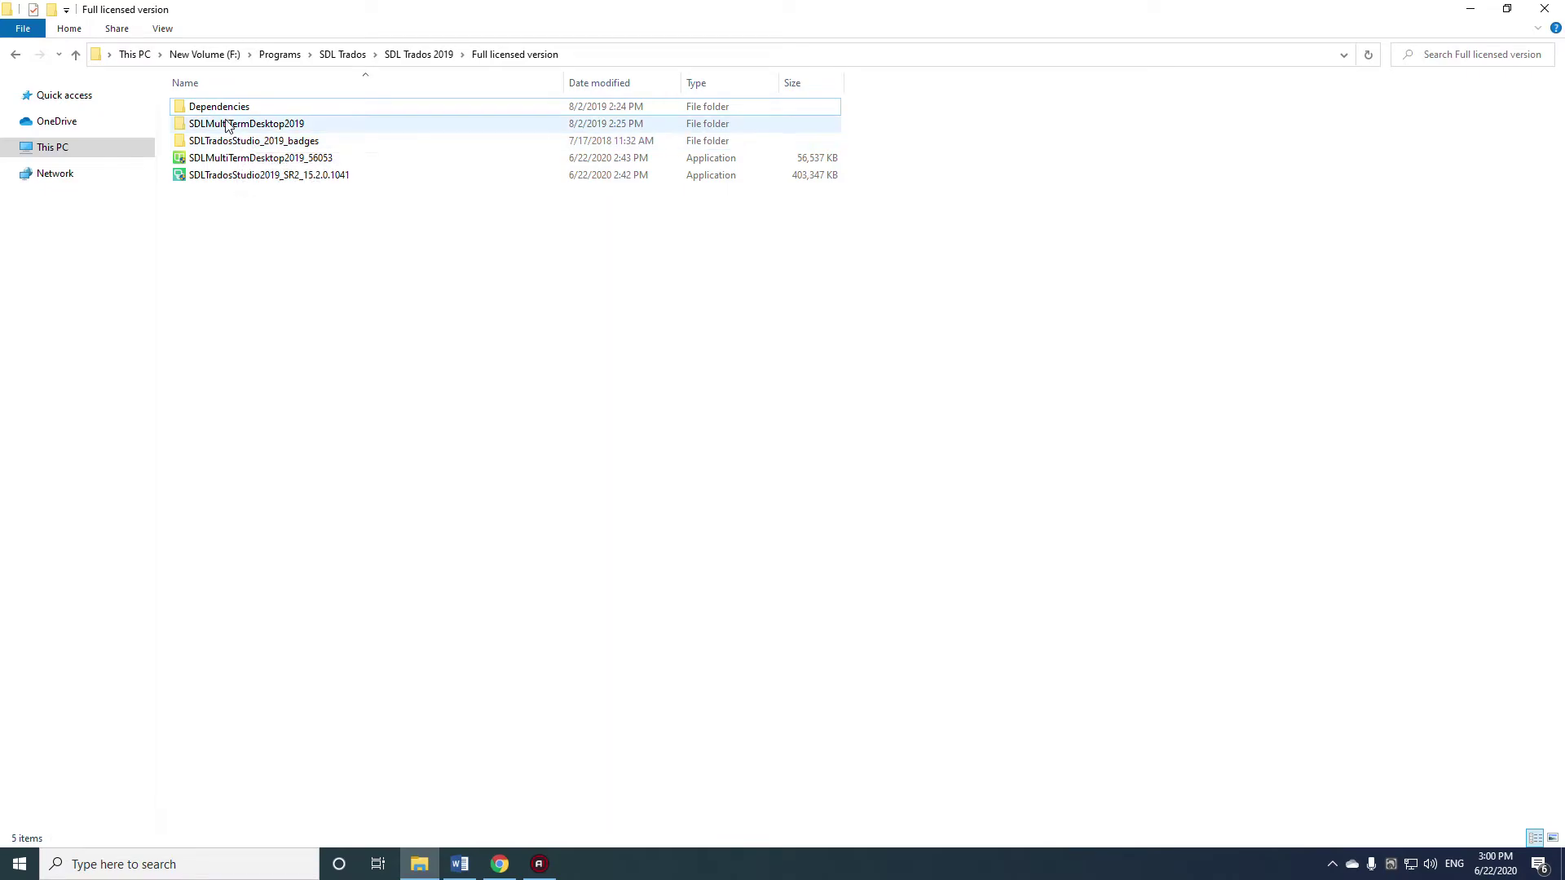
pyautogui.click(232, 111)
pyautogui.keyDown('ctrl'); pyautogui.click(239, 124); pyautogui.keyUp('ctrl')
pyautogui.keyDown('ctrl'); pyautogui.click(245, 141); pyautogui.keyUp('ctrl')
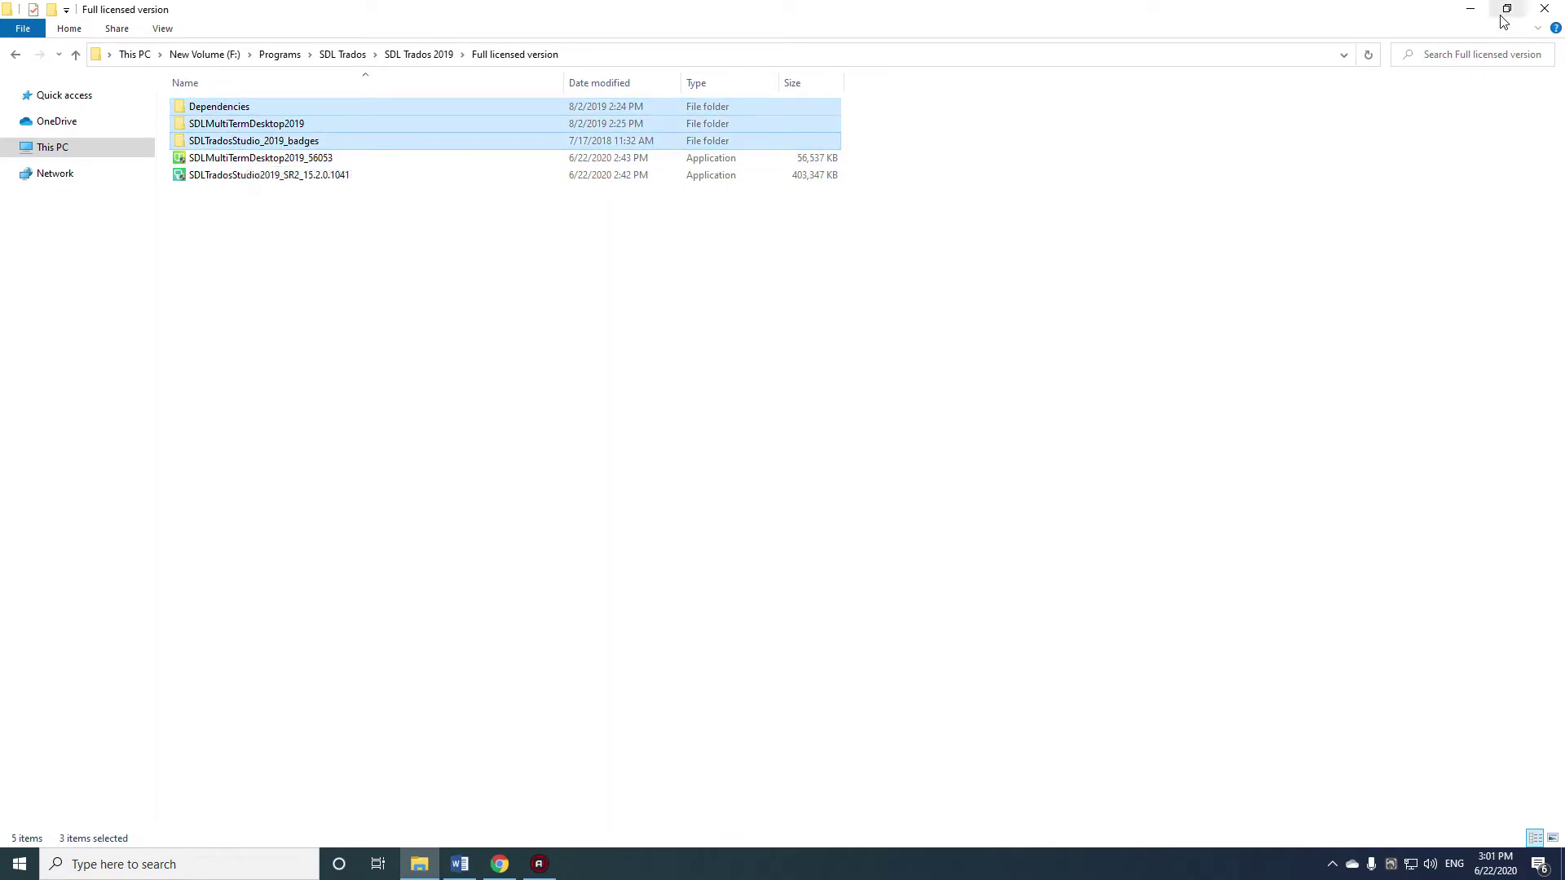
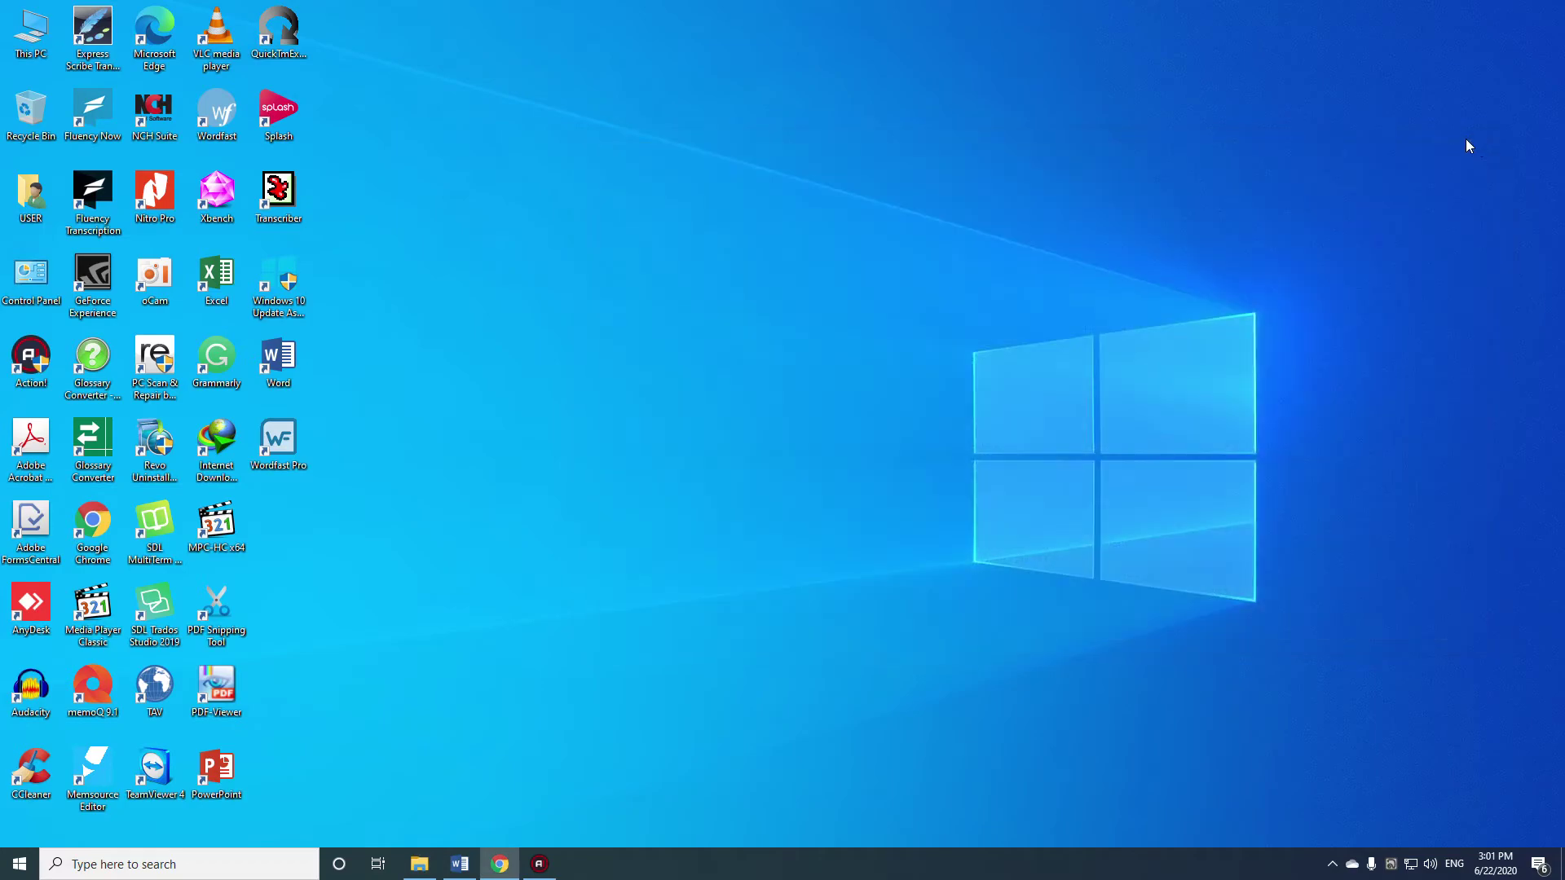
pyautogui.click(1074, 246)
pyautogui.rightClick(976, 209)
pyautogui.click(1013, 256)
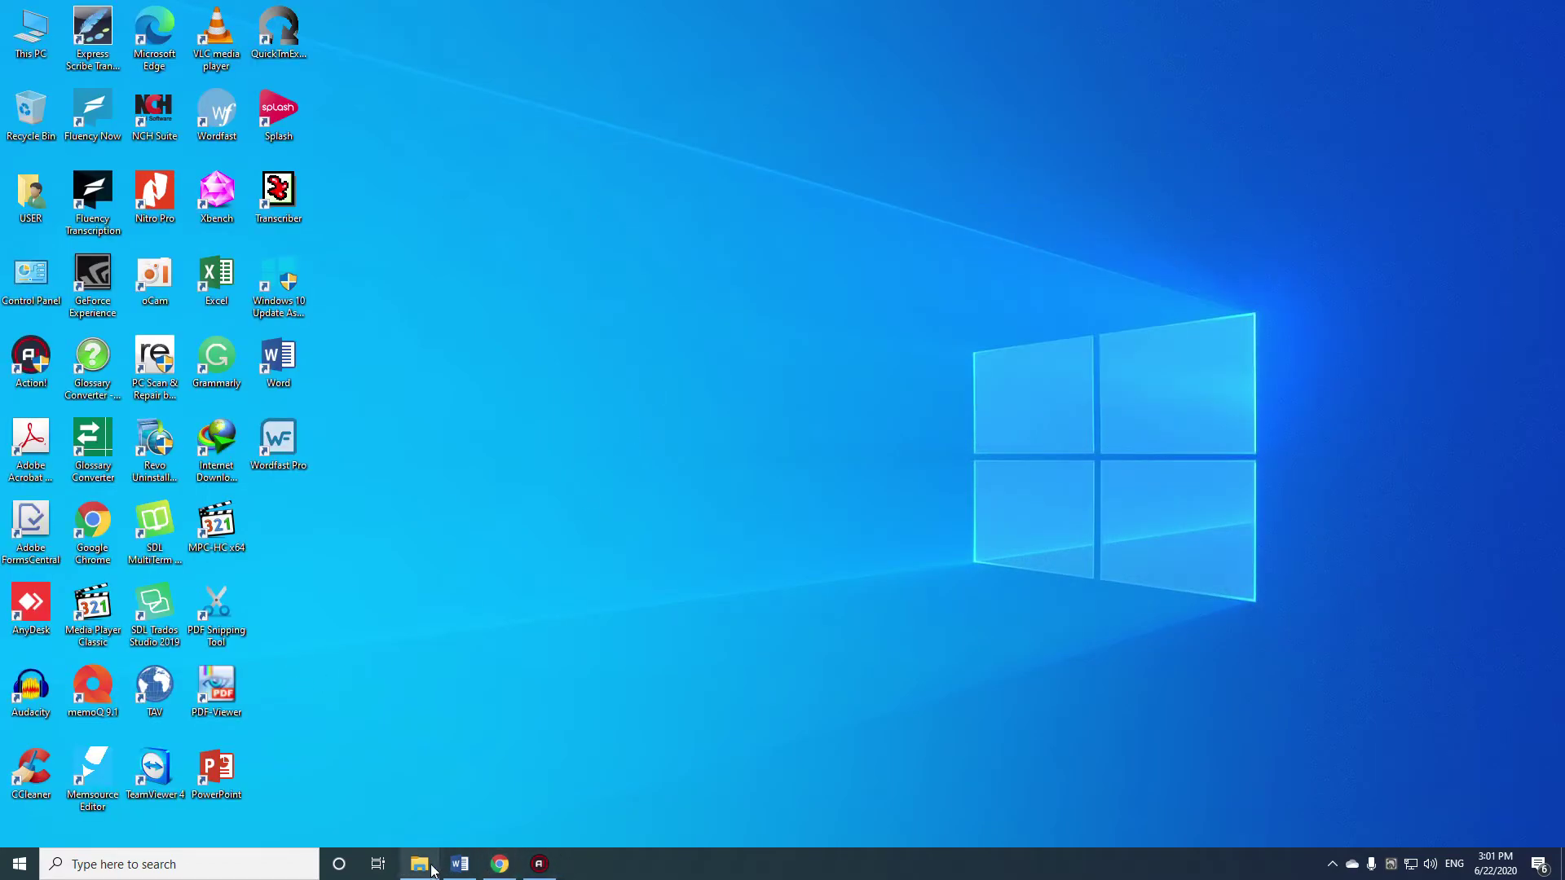
# Examine the contents of the SDLTradosStudio_2019_badges and SDLMultiTermDesktop2019 folders and minimize the folder window.
pyautogui.click(404, 870)
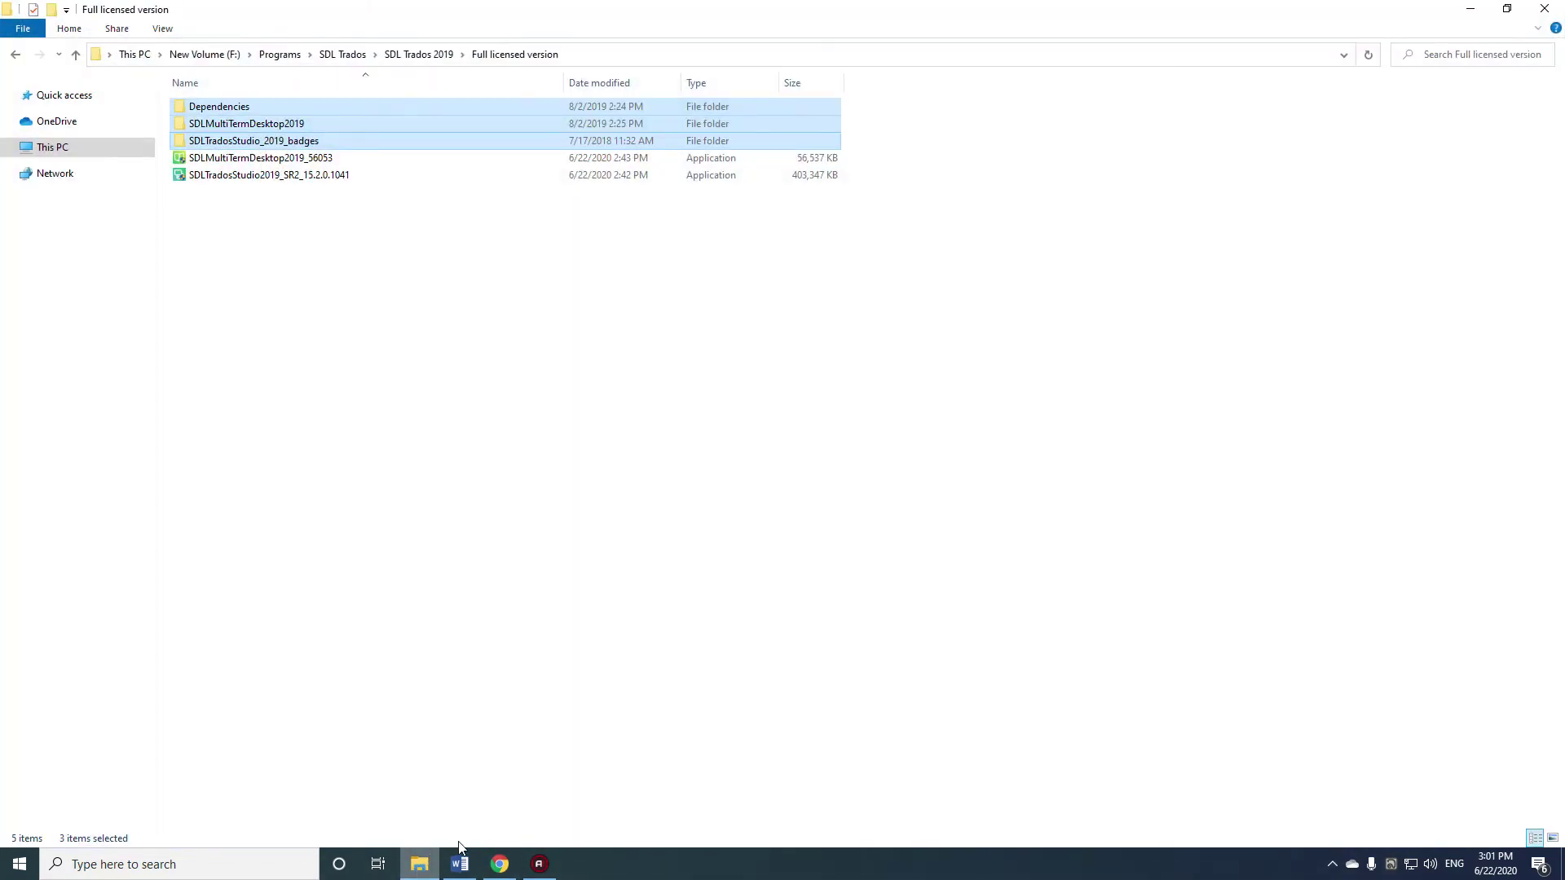
pyautogui.click(475, 532)
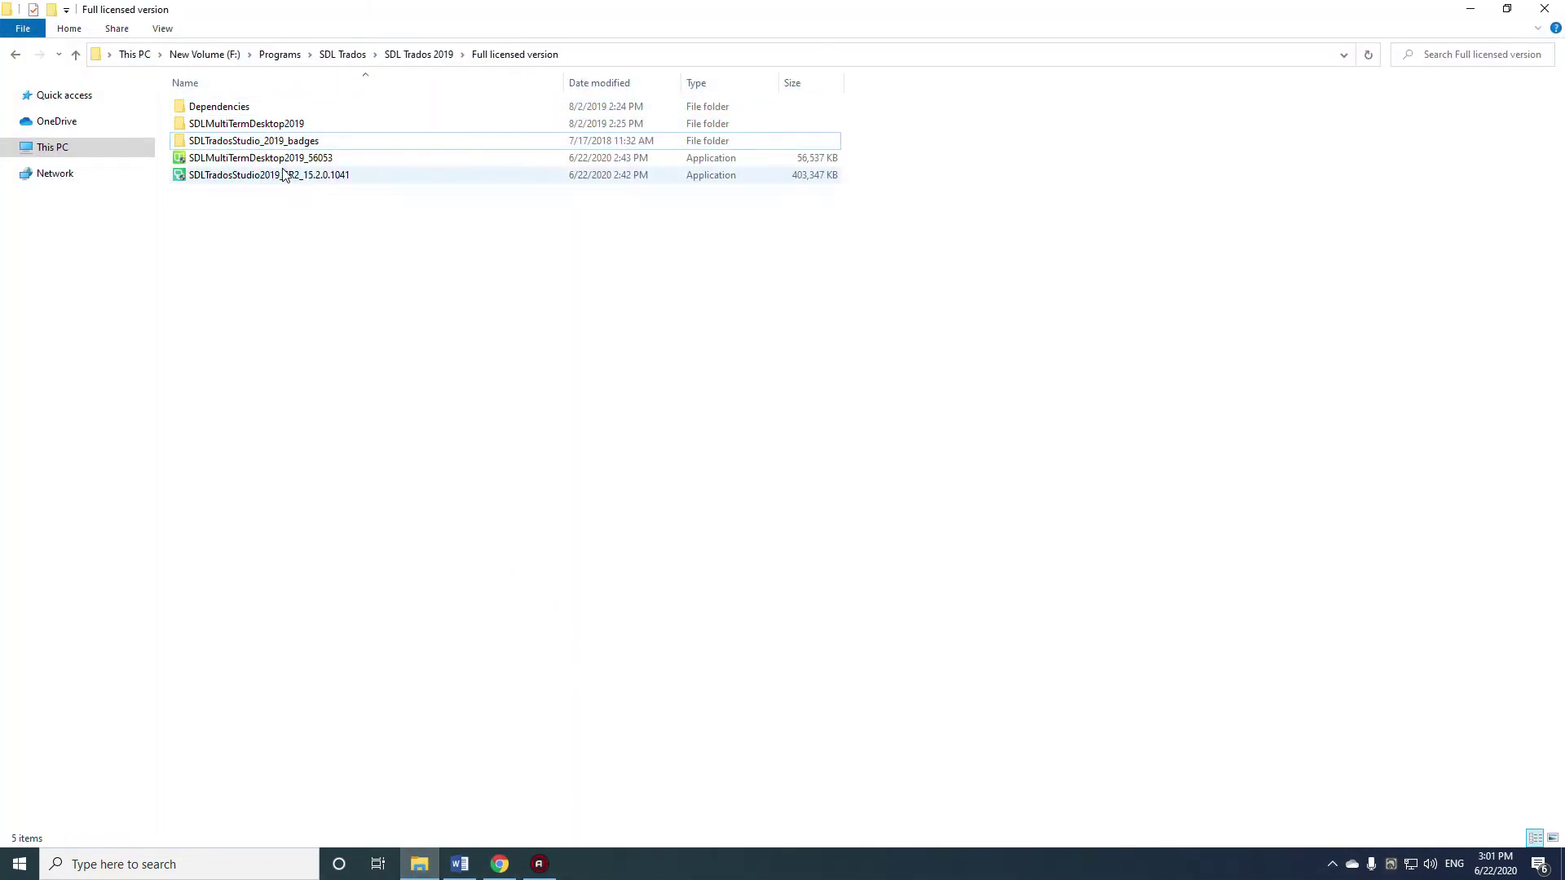
pyautogui.doubleClick(221, 141)
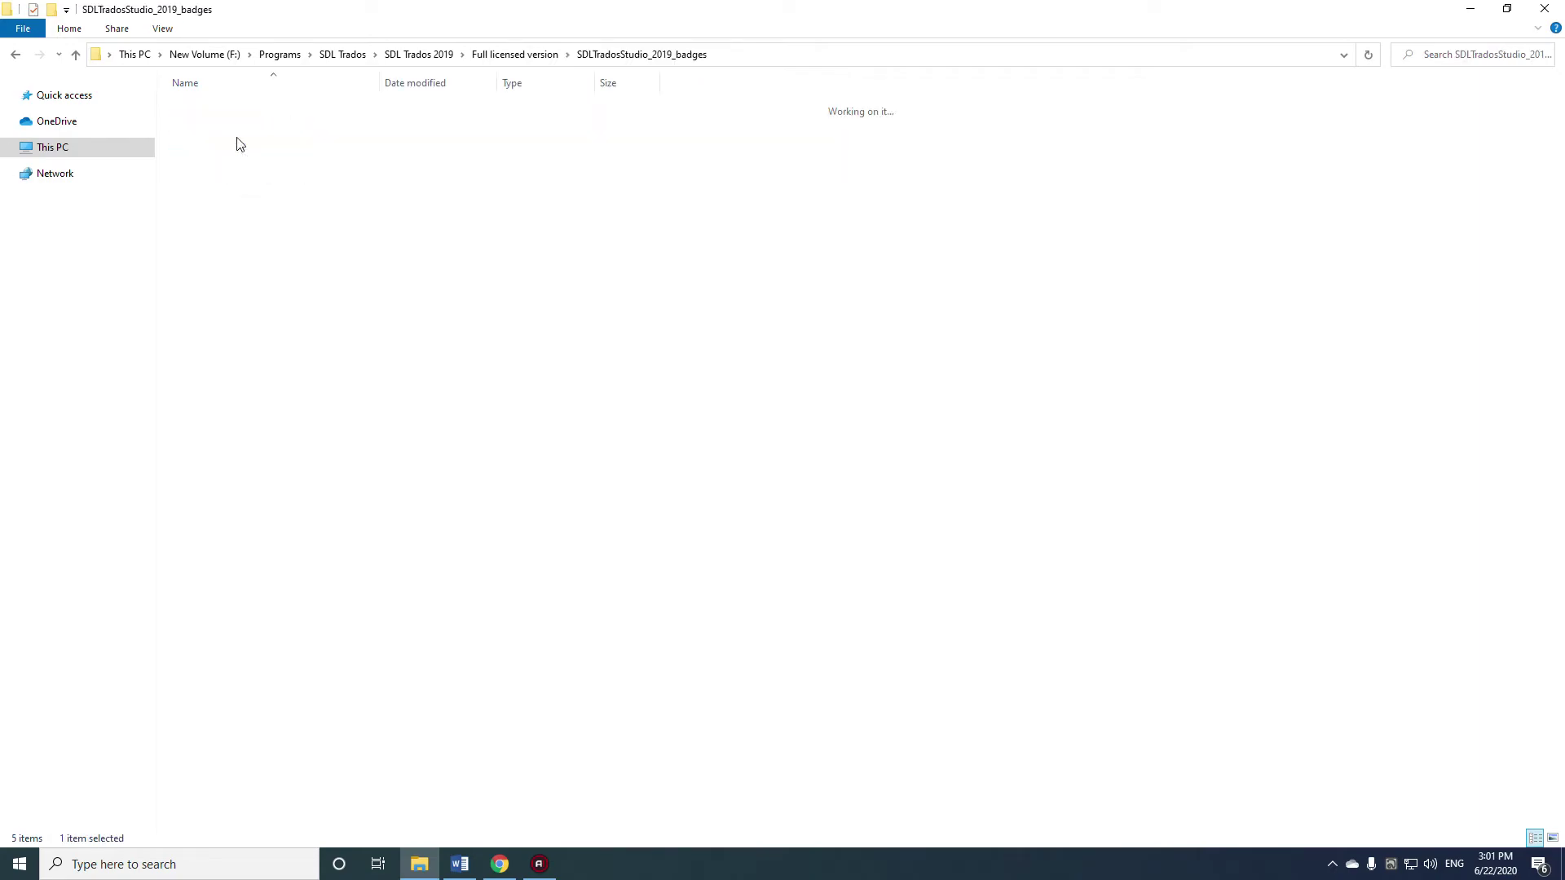
pyautogui.click(13, 55)
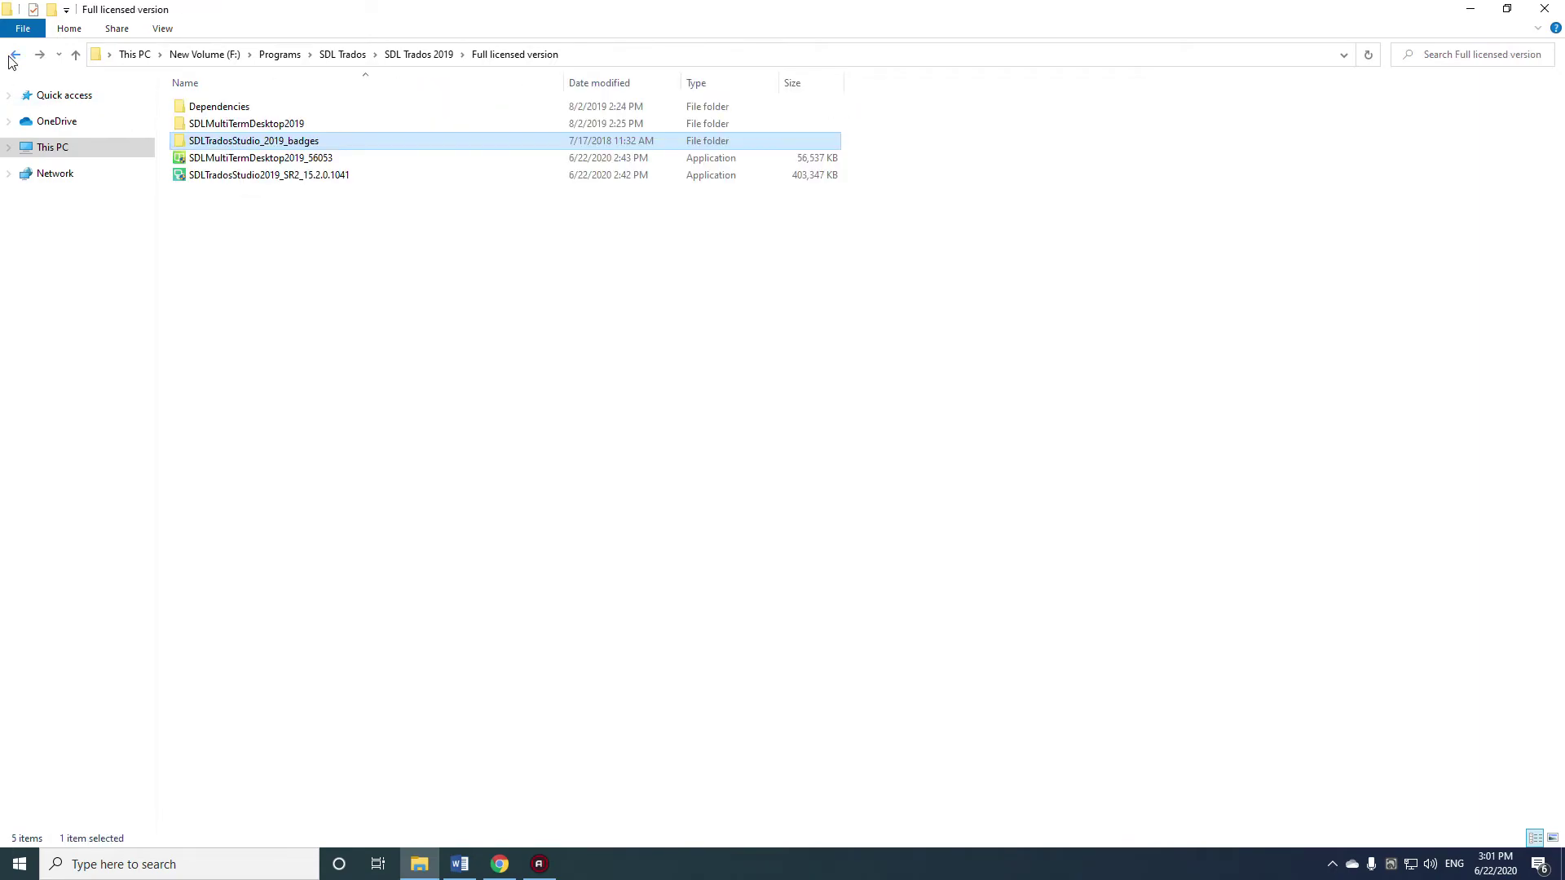
pyautogui.doubleClick(247, 125)
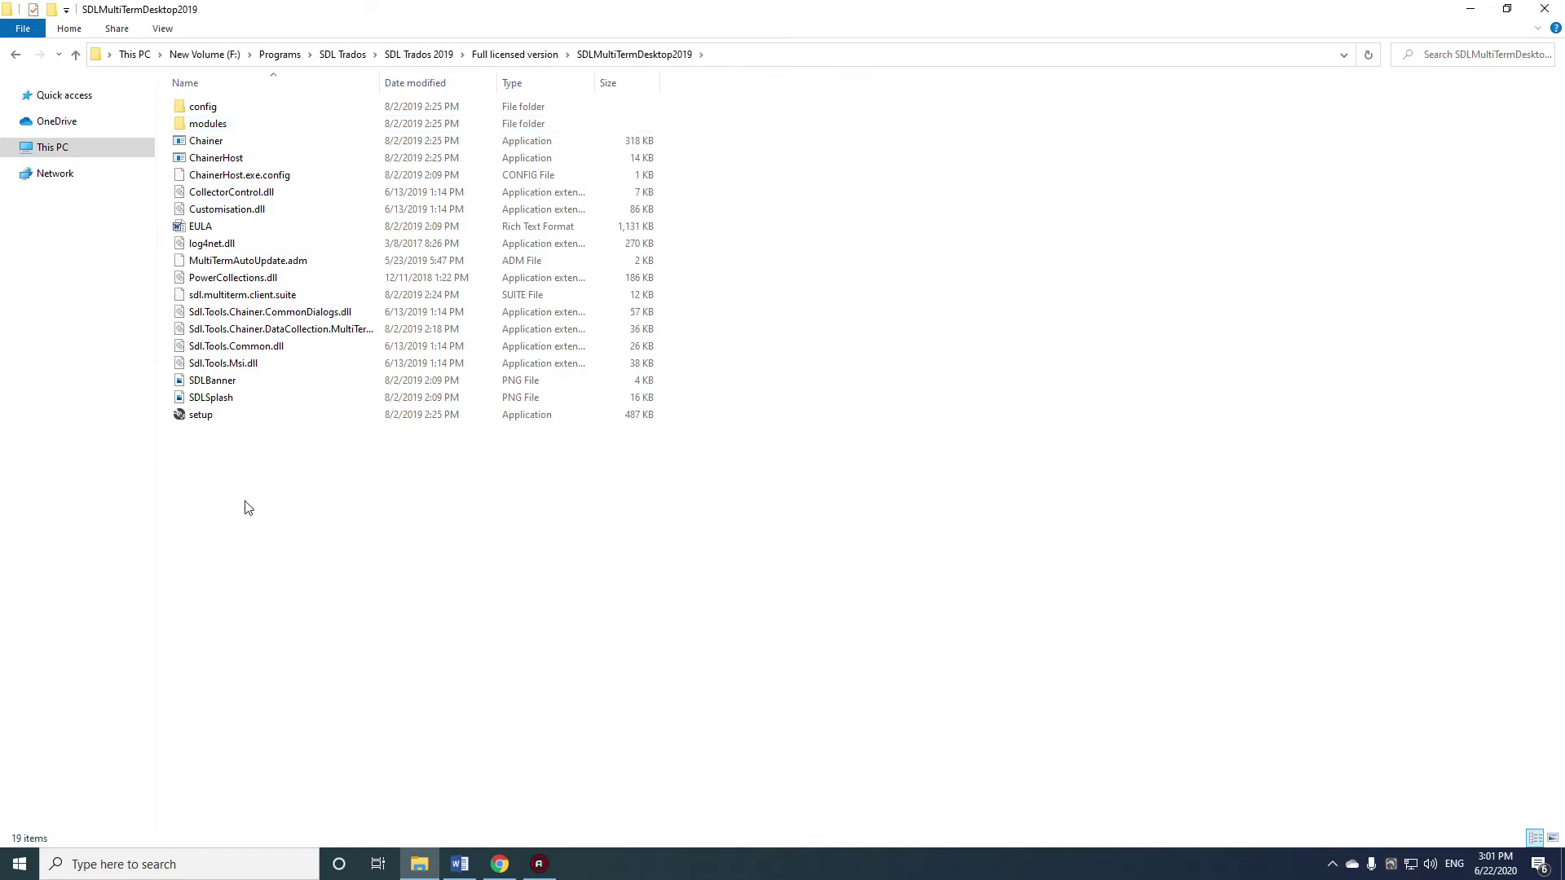
pyautogui.moveTo(255, 519); pyautogui.dragTo(222, 101)
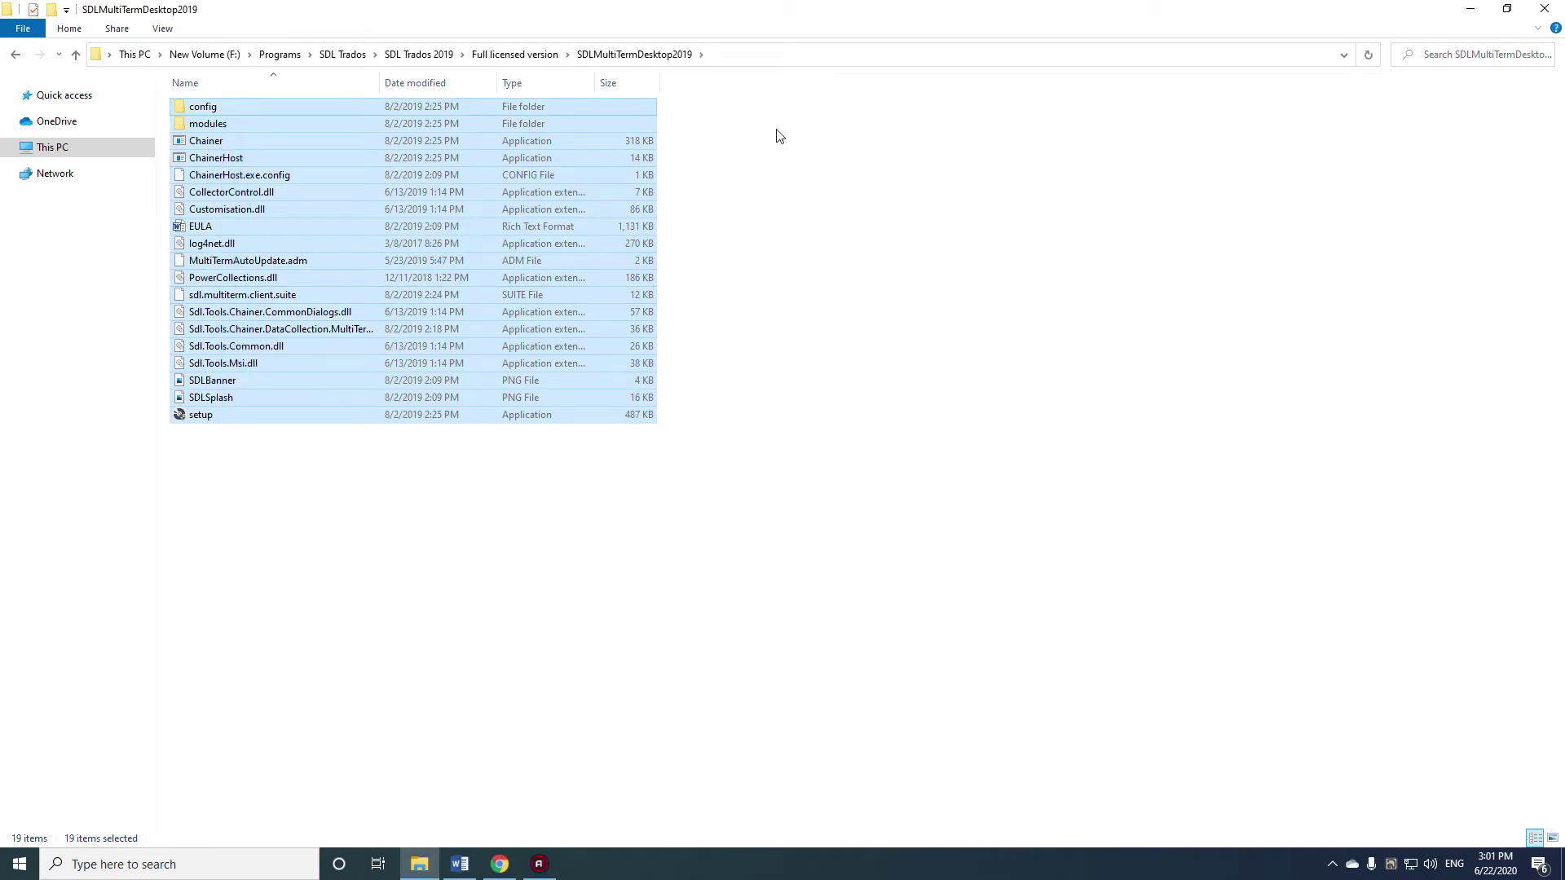
pyautogui.click(1470, 9)
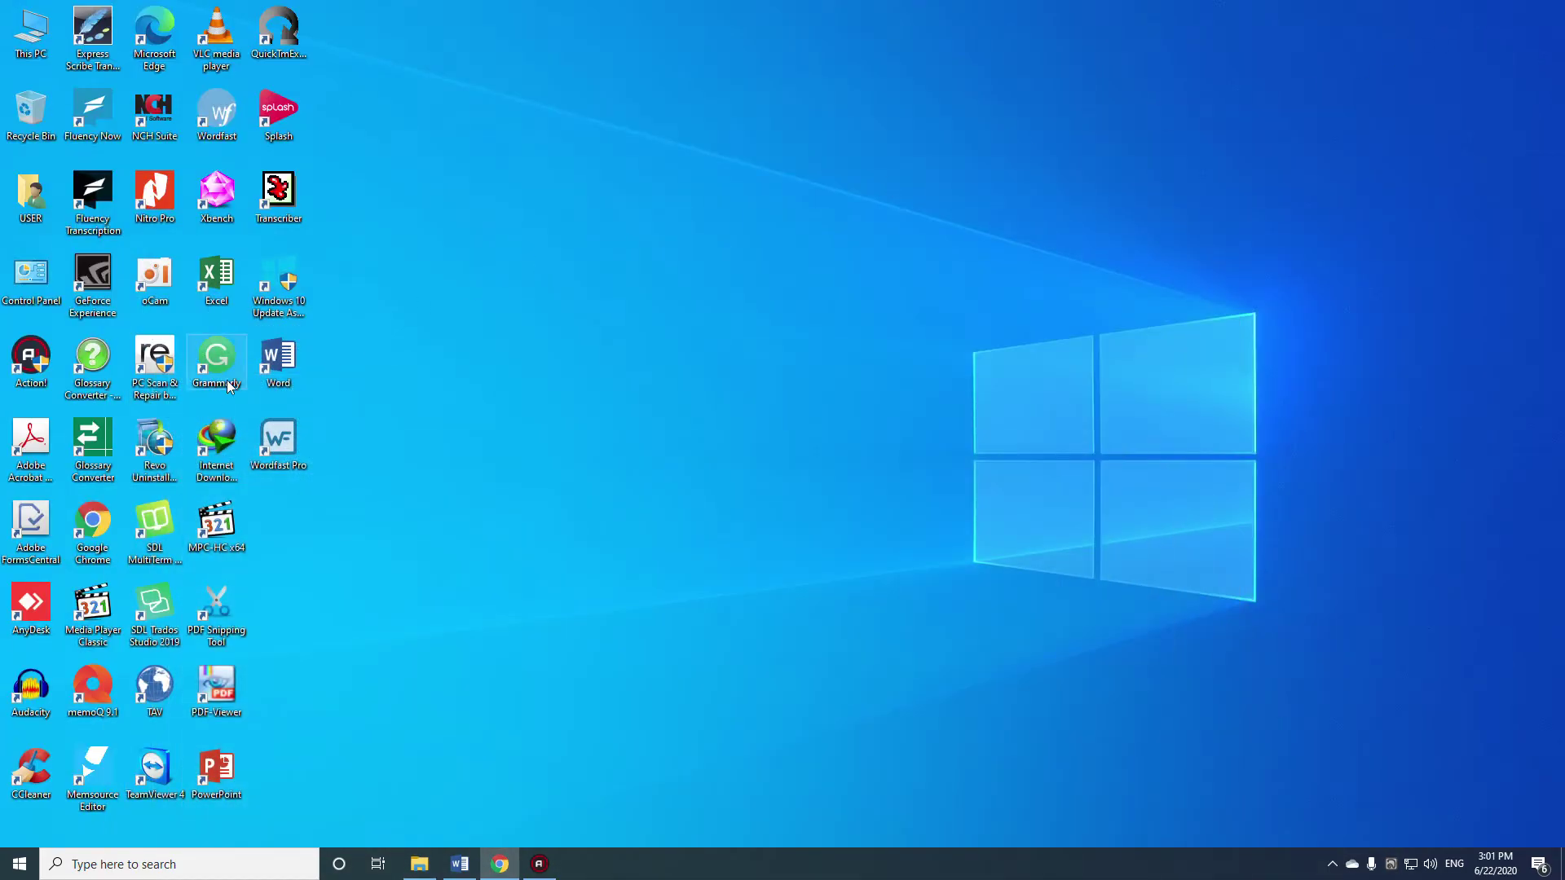
# Paste the copied SDLMultiTermDesktop2019 files into the MultiTerm15 program folder of the desktop shortcut, replacing same-named files with administrator permission.
pyautogui.rightClick(158, 544)
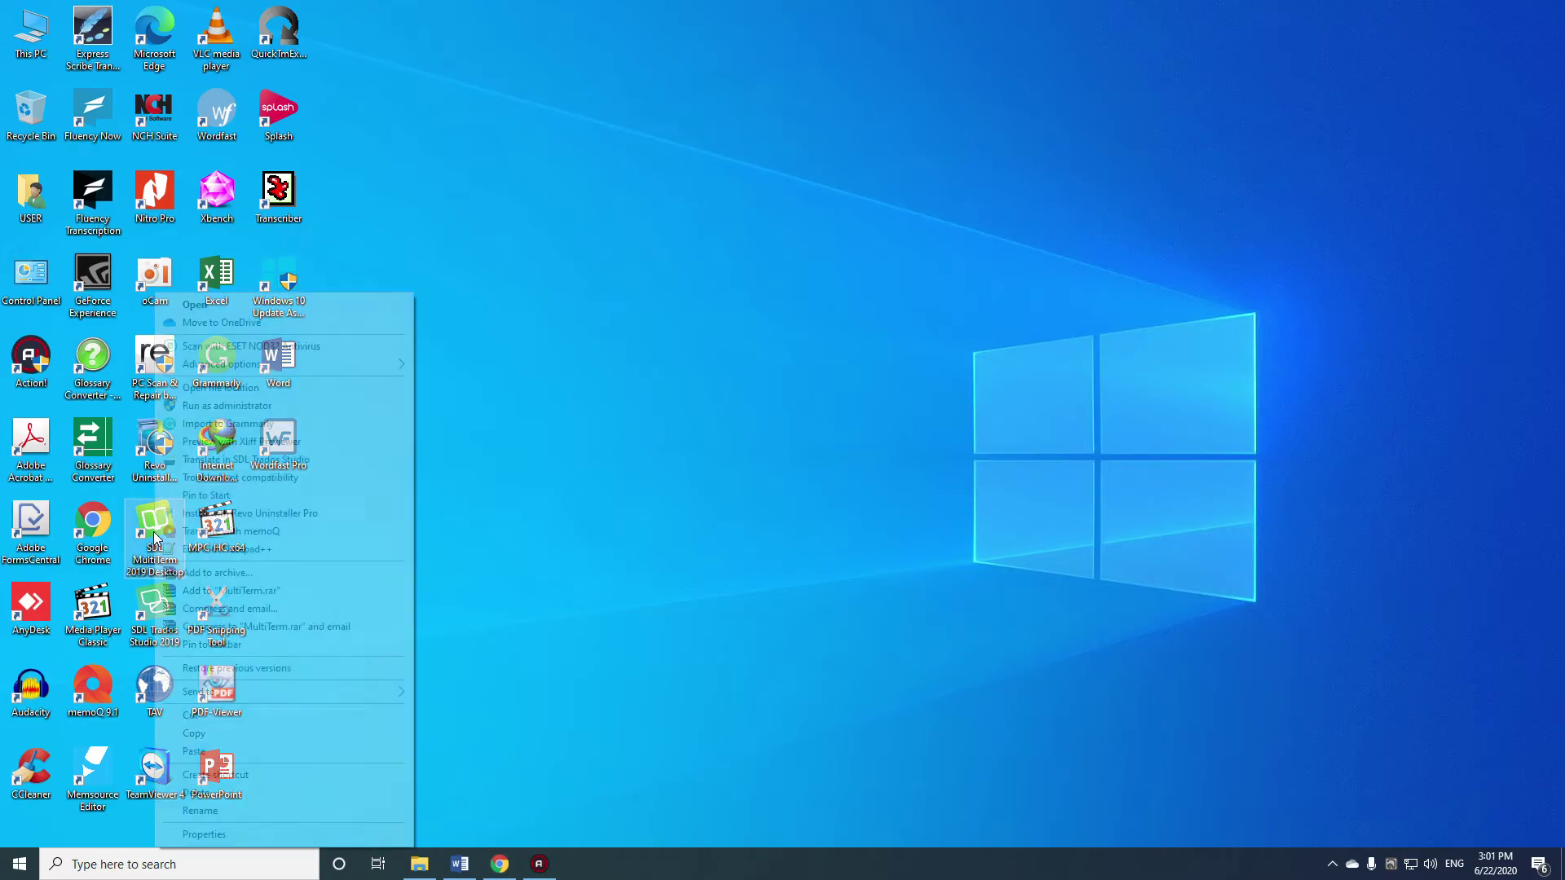
pyautogui.click(229, 388)
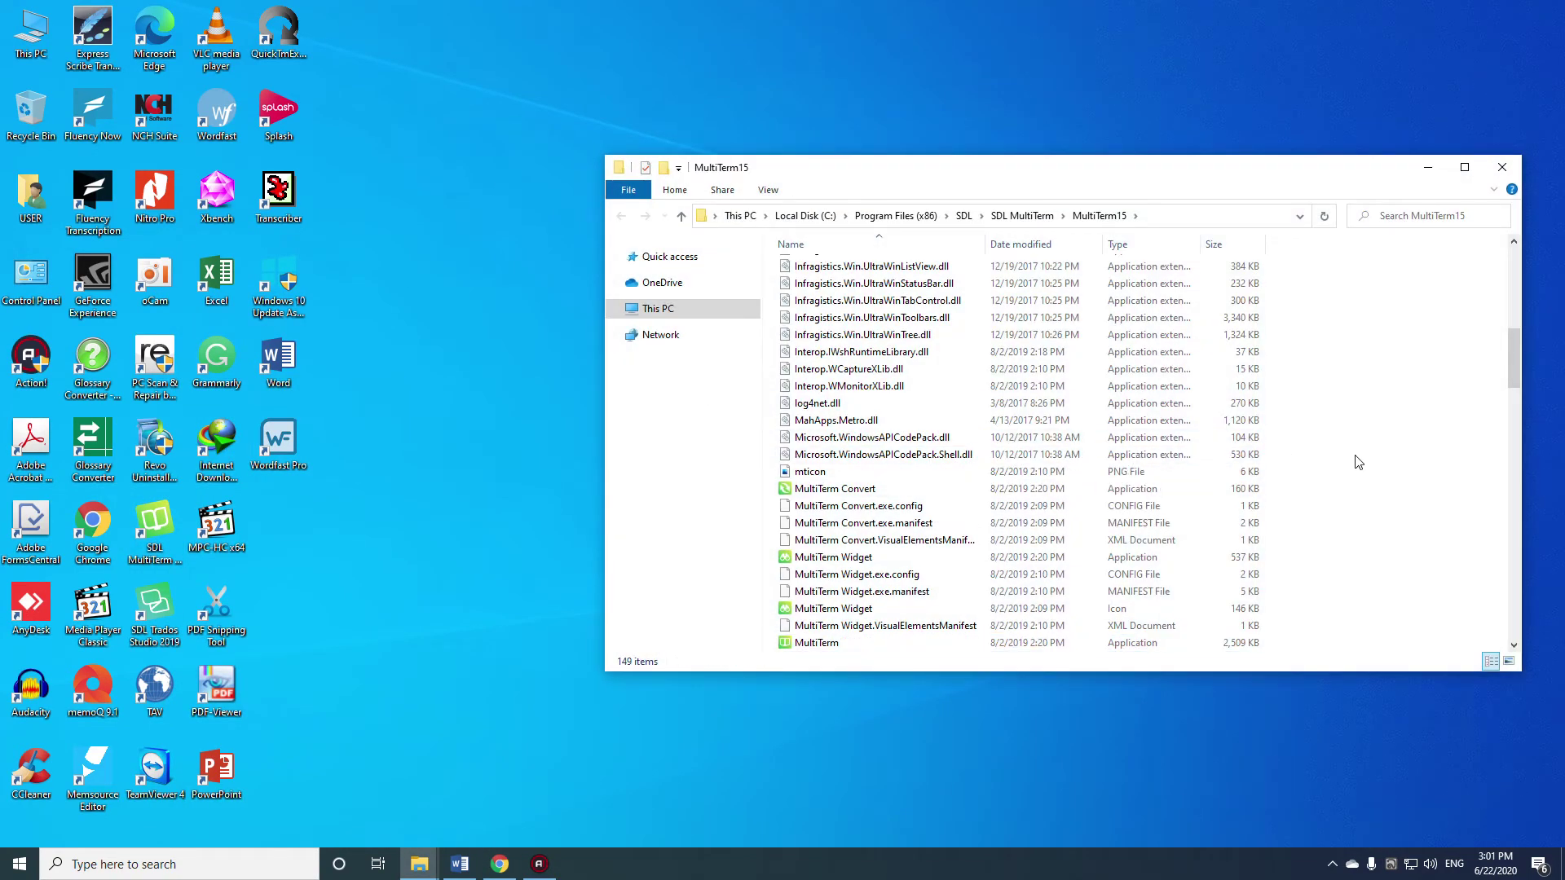
pyautogui.hotkey('ctrl', 'v')
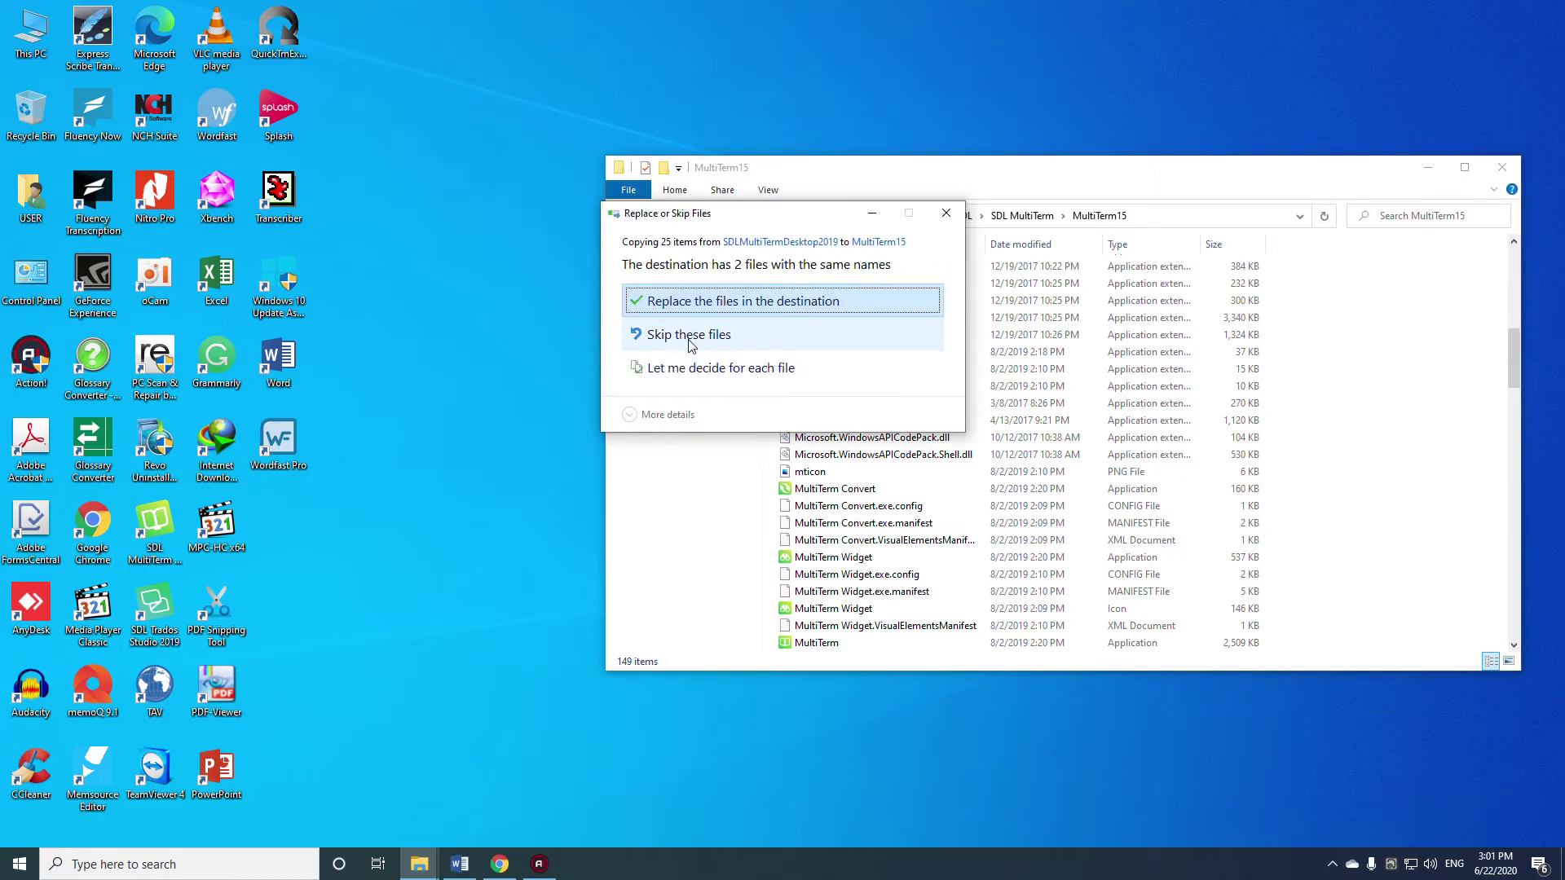
pyautogui.click(709, 304)
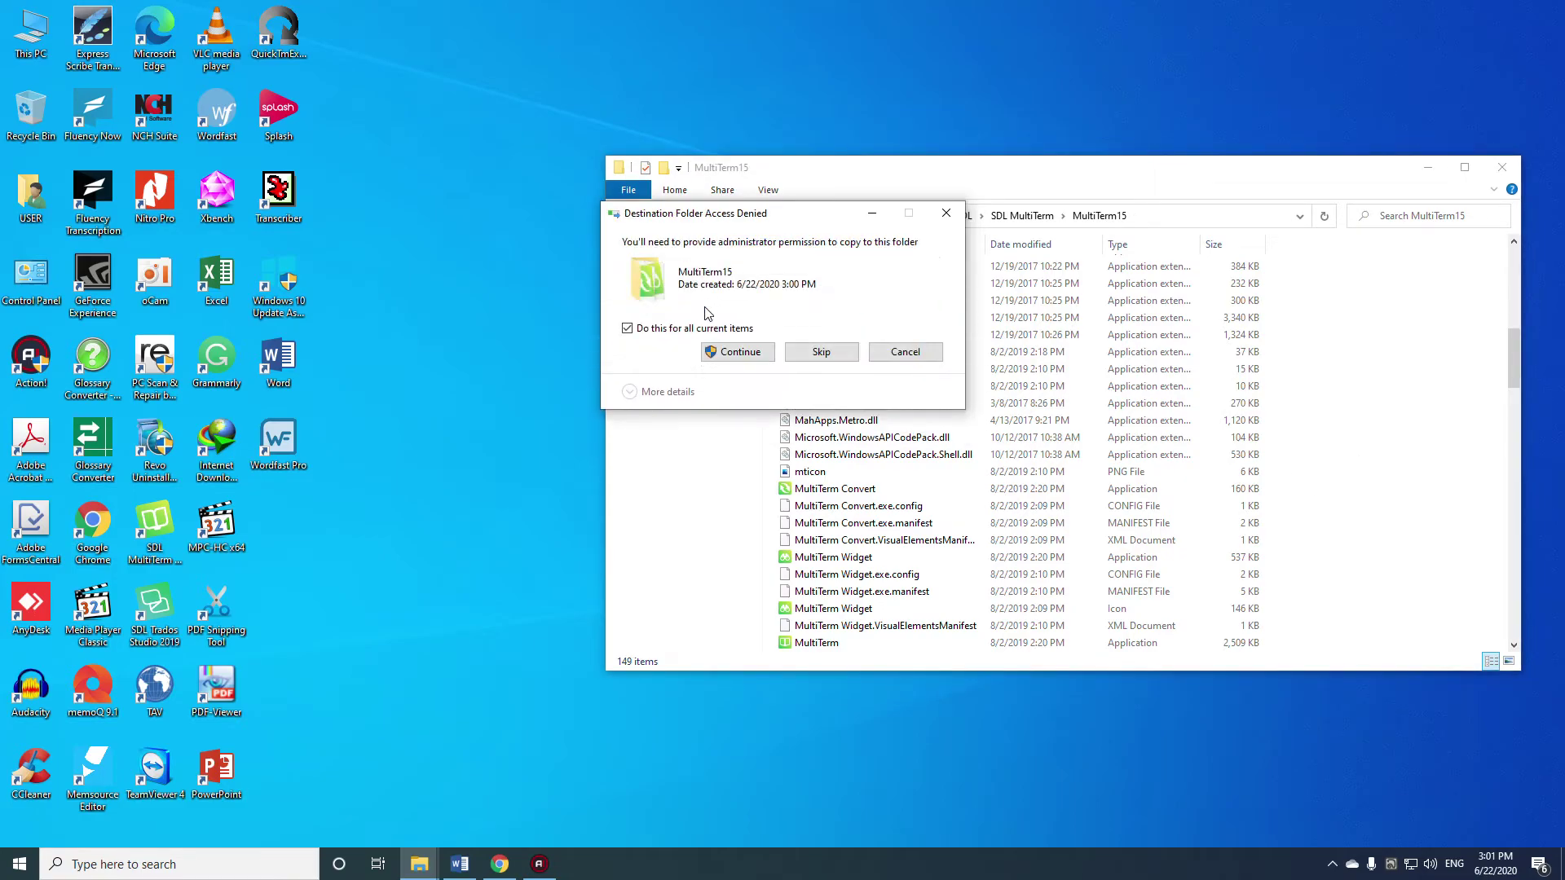
pyautogui.click(727, 357)
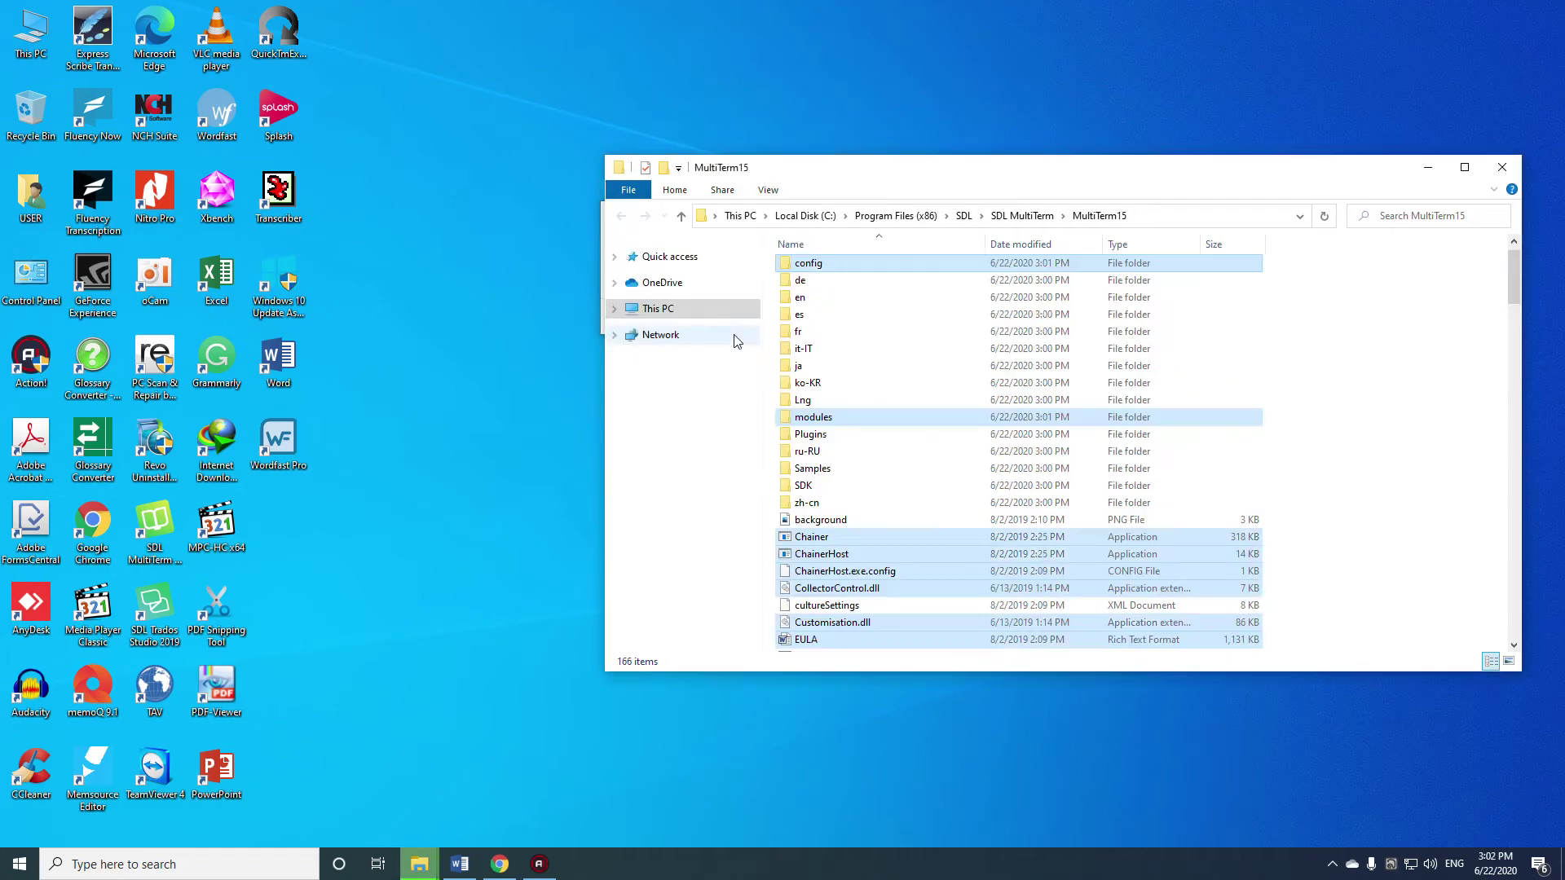
# Close the MultiTerm15 and SDLMultiTermDesktop2019 folder windows and refresh the desktop.
pyautogui.click(1502, 167)
pyautogui.rightClick(1131, 261)
pyautogui.click(1174, 309)
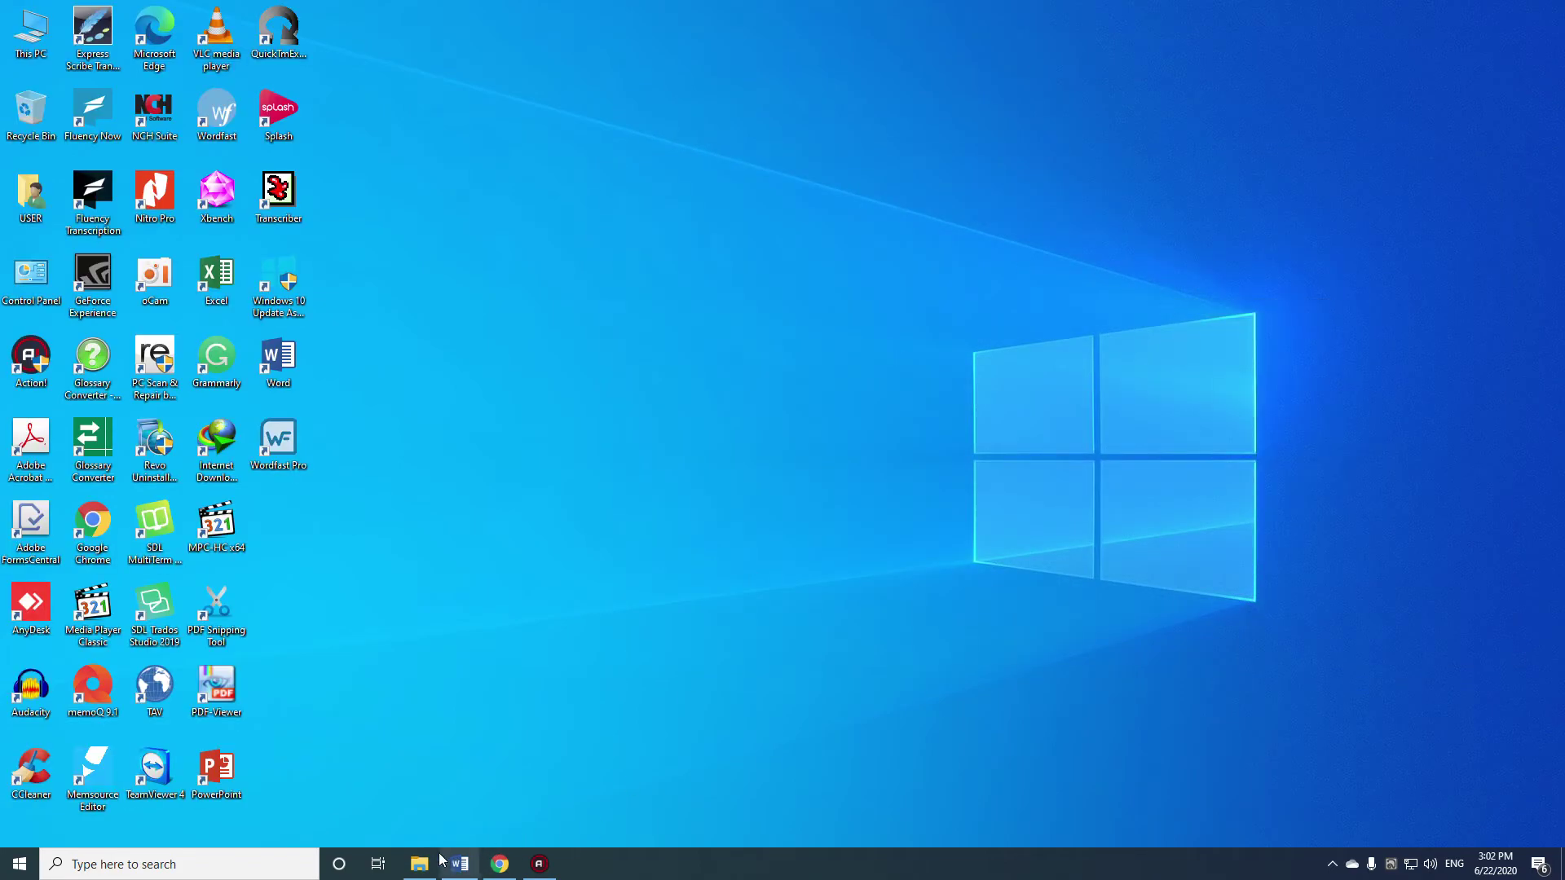
pyautogui.click(417, 865)
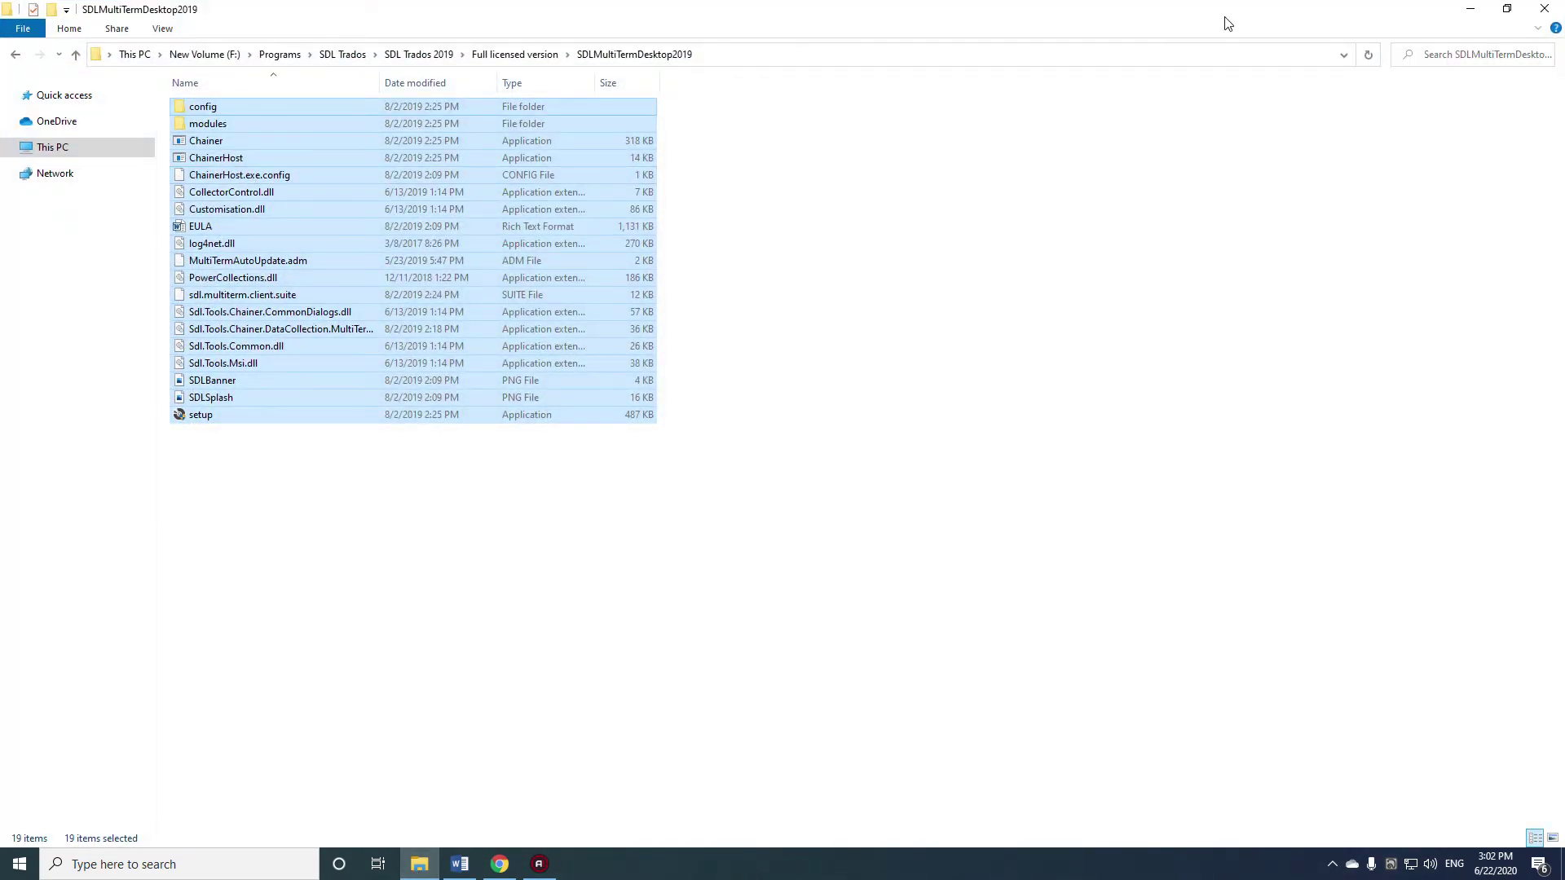
pyautogui.click(1545, 9)
pyautogui.rightClick(983, 230)
pyautogui.click(1017, 284)
pyautogui.rightClick(1014, 276)
pyautogui.click(1053, 325)
pyautogui.rightClick(1055, 325)
pyautogui.click(1092, 373)
pyautogui.rightClick(687, 387)
pyautogui.click(723, 437)
pyautogui.rightClick(717, 399)
pyautogui.click(751, 445)
pyautogui.rightClick(733, 406)
pyautogui.click(769, 451)
pyautogui.rightClick(730, 294)
pyautogui.click(773, 341)
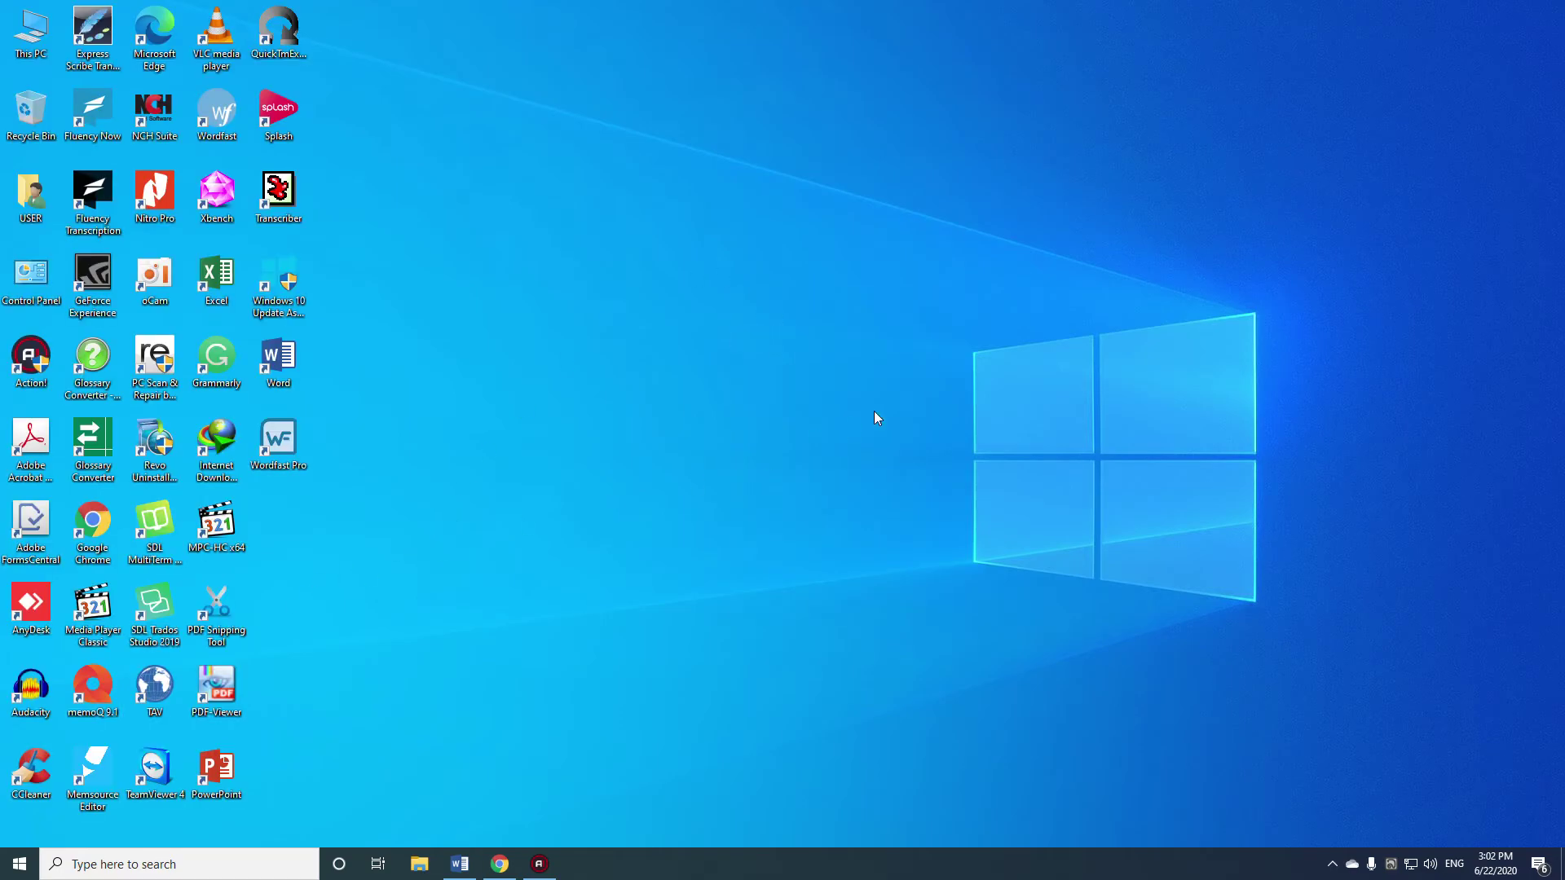
# Launch SDL Trados Studio 2019 from the desktop and close its Product Activation window.
pyautogui.doubleClick(160, 612)
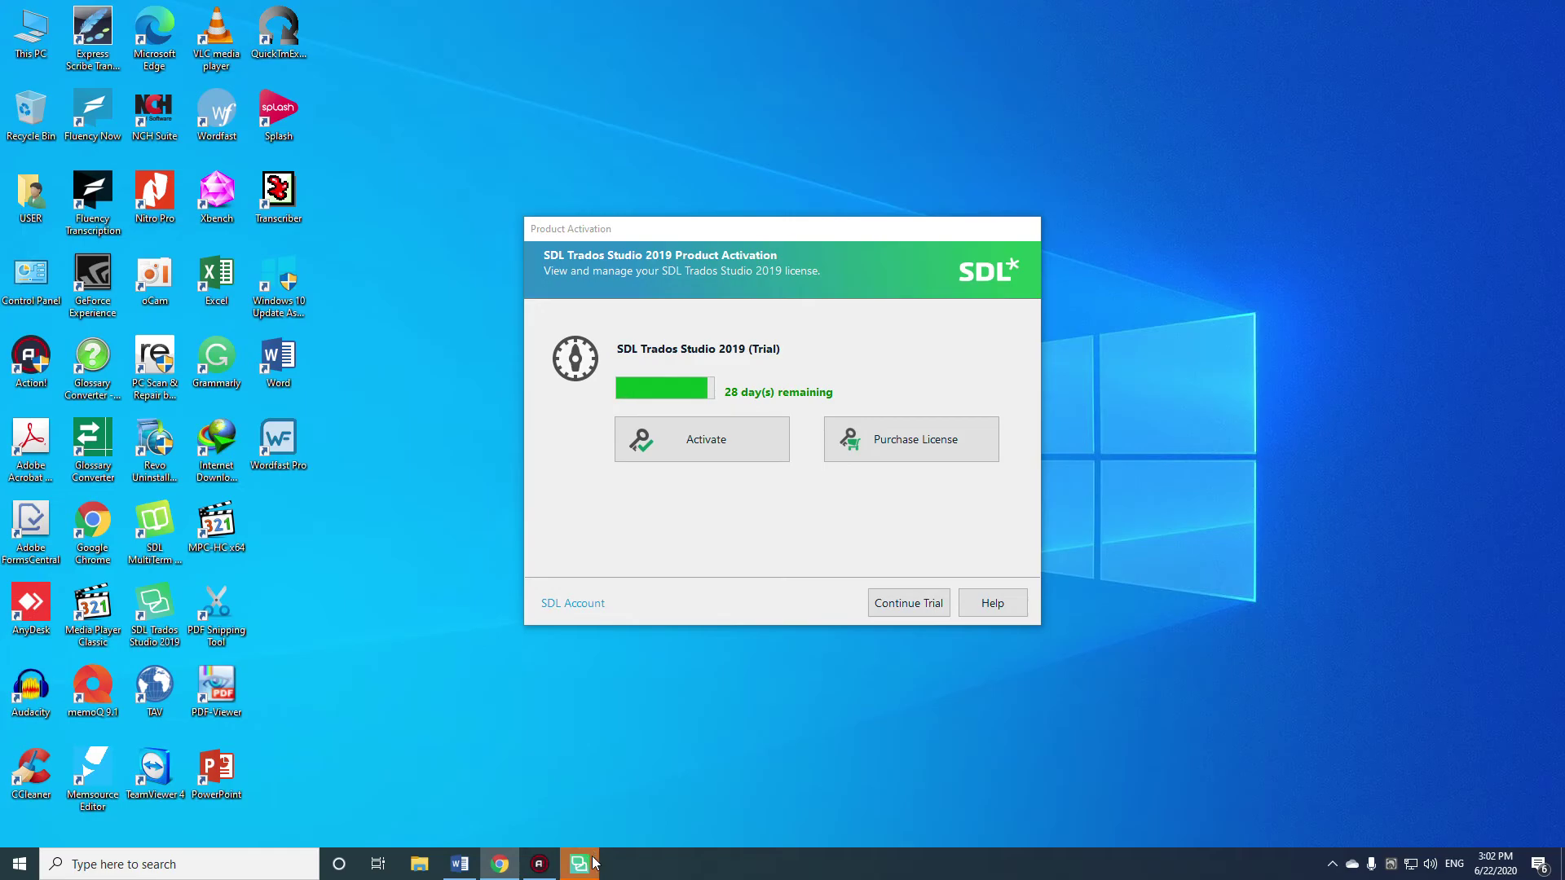
pyautogui.moveTo(603, 850)
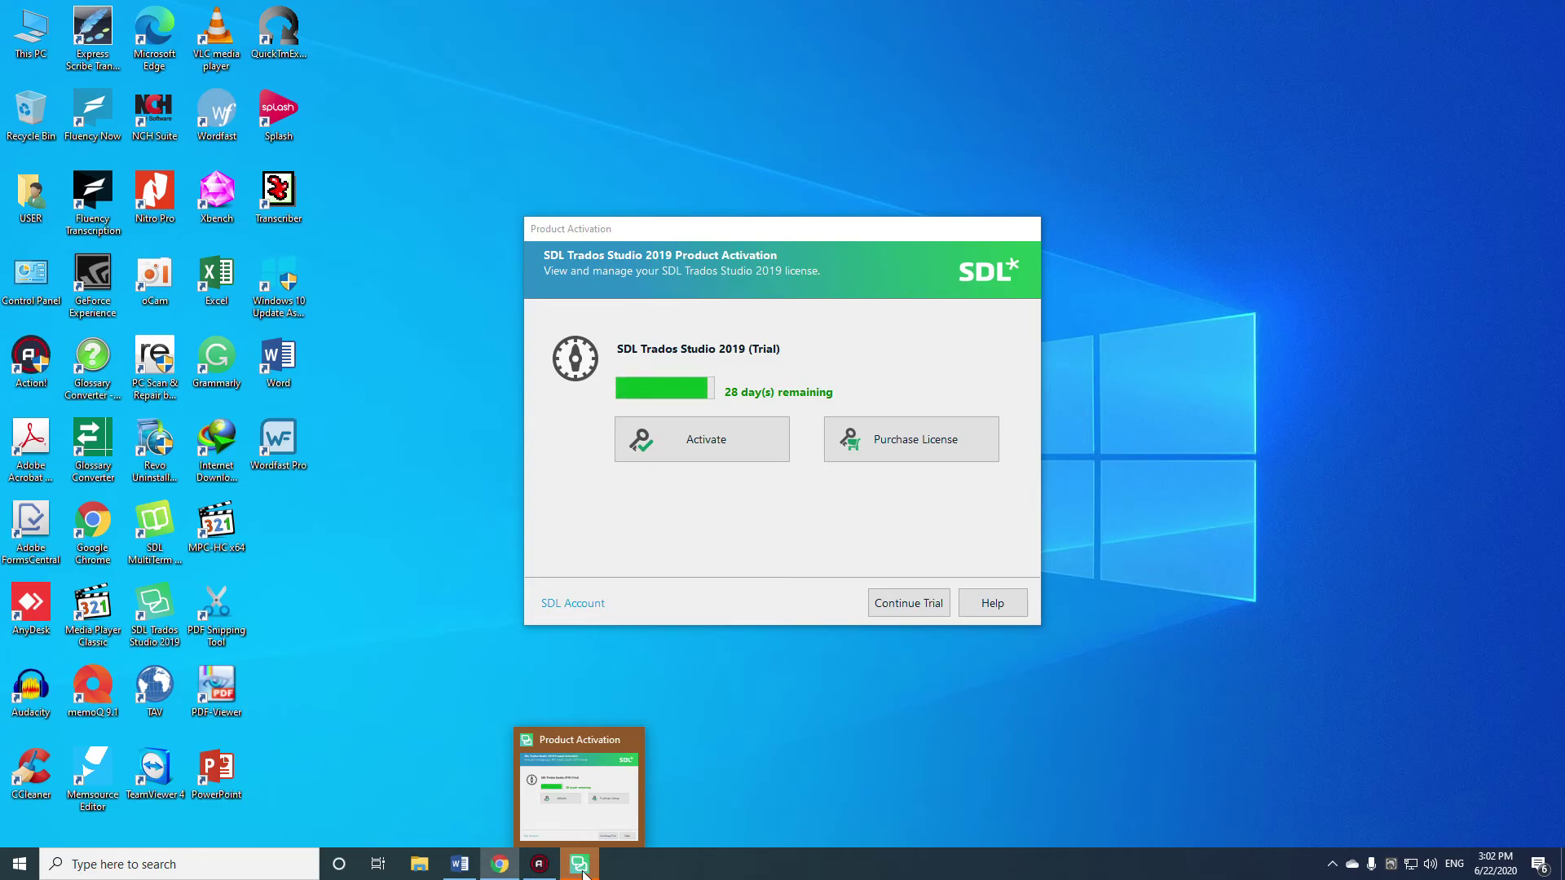
pyautogui.rightClick(583, 871)
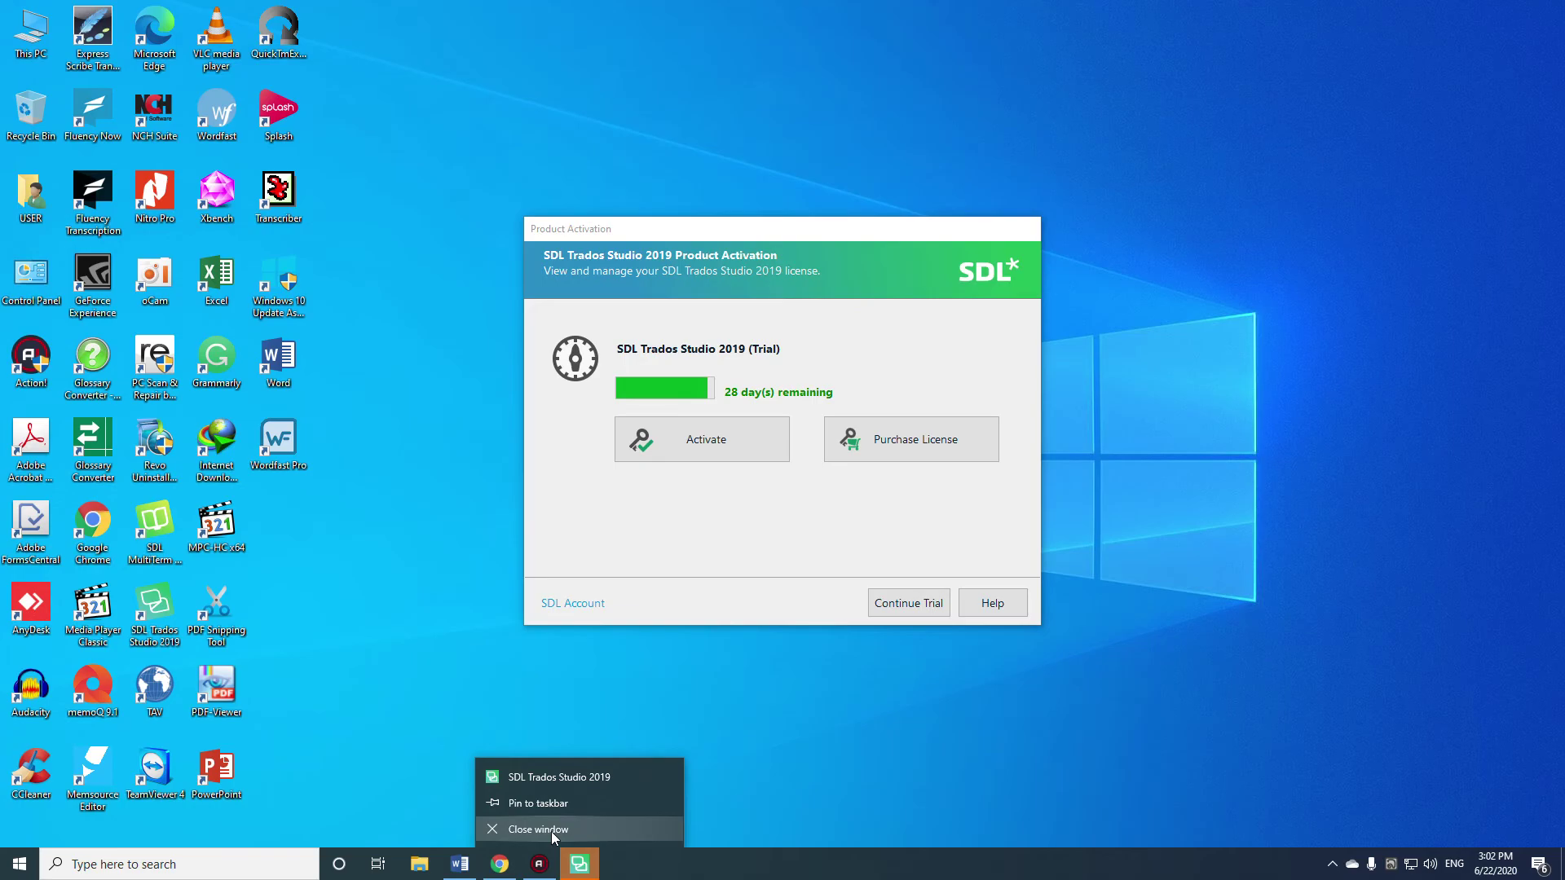
pyautogui.click(551, 830)
pyautogui.rightClick(636, 664)
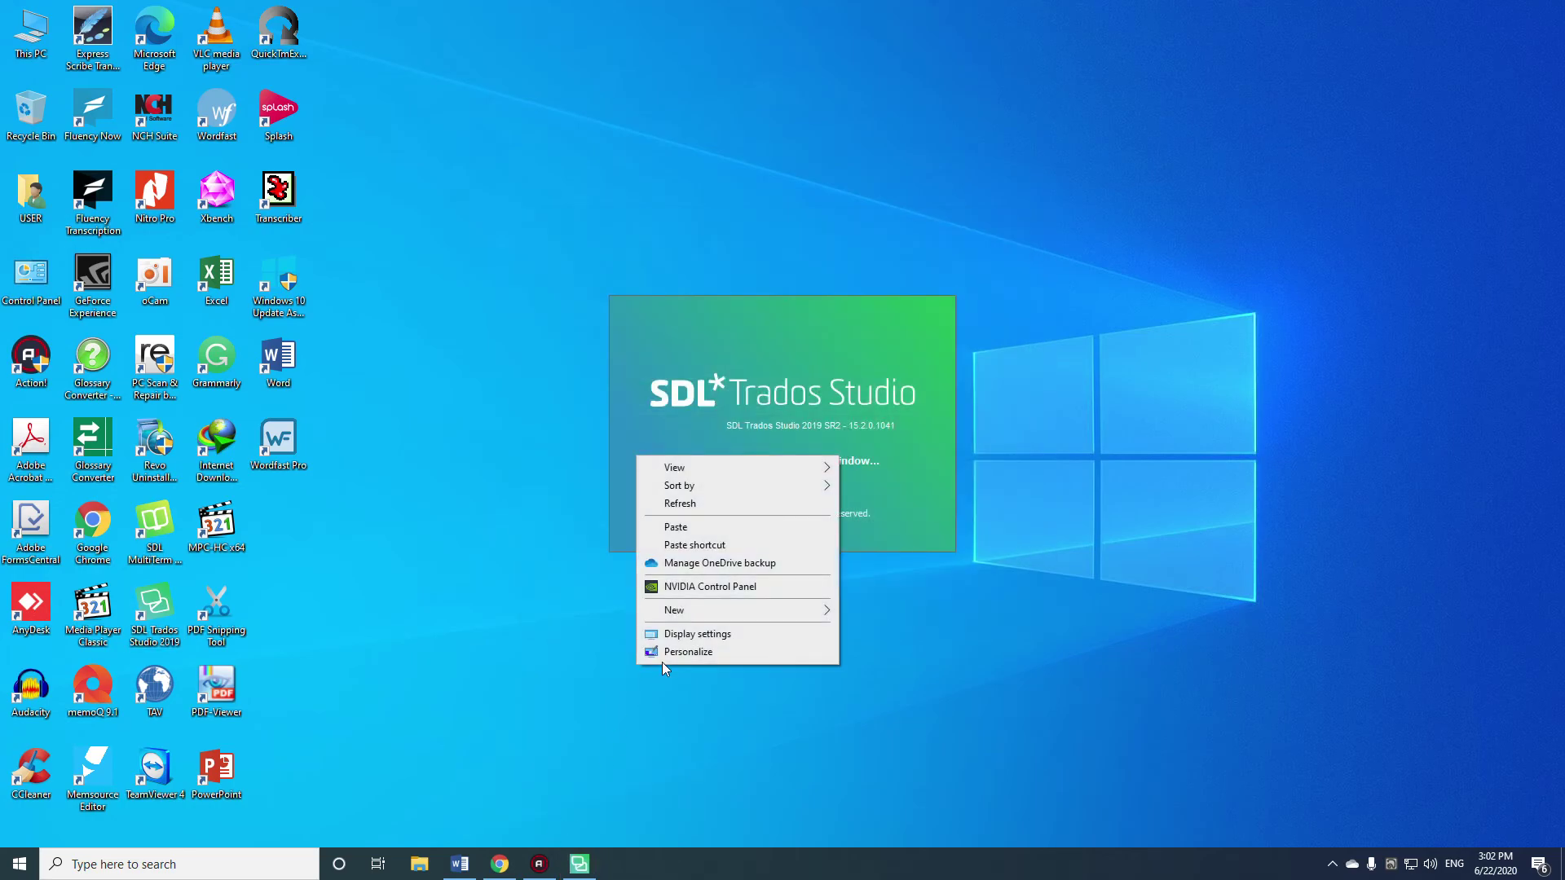
pyautogui.click(674, 506)
pyautogui.rightClick(520, 471)
pyautogui.click(562, 520)
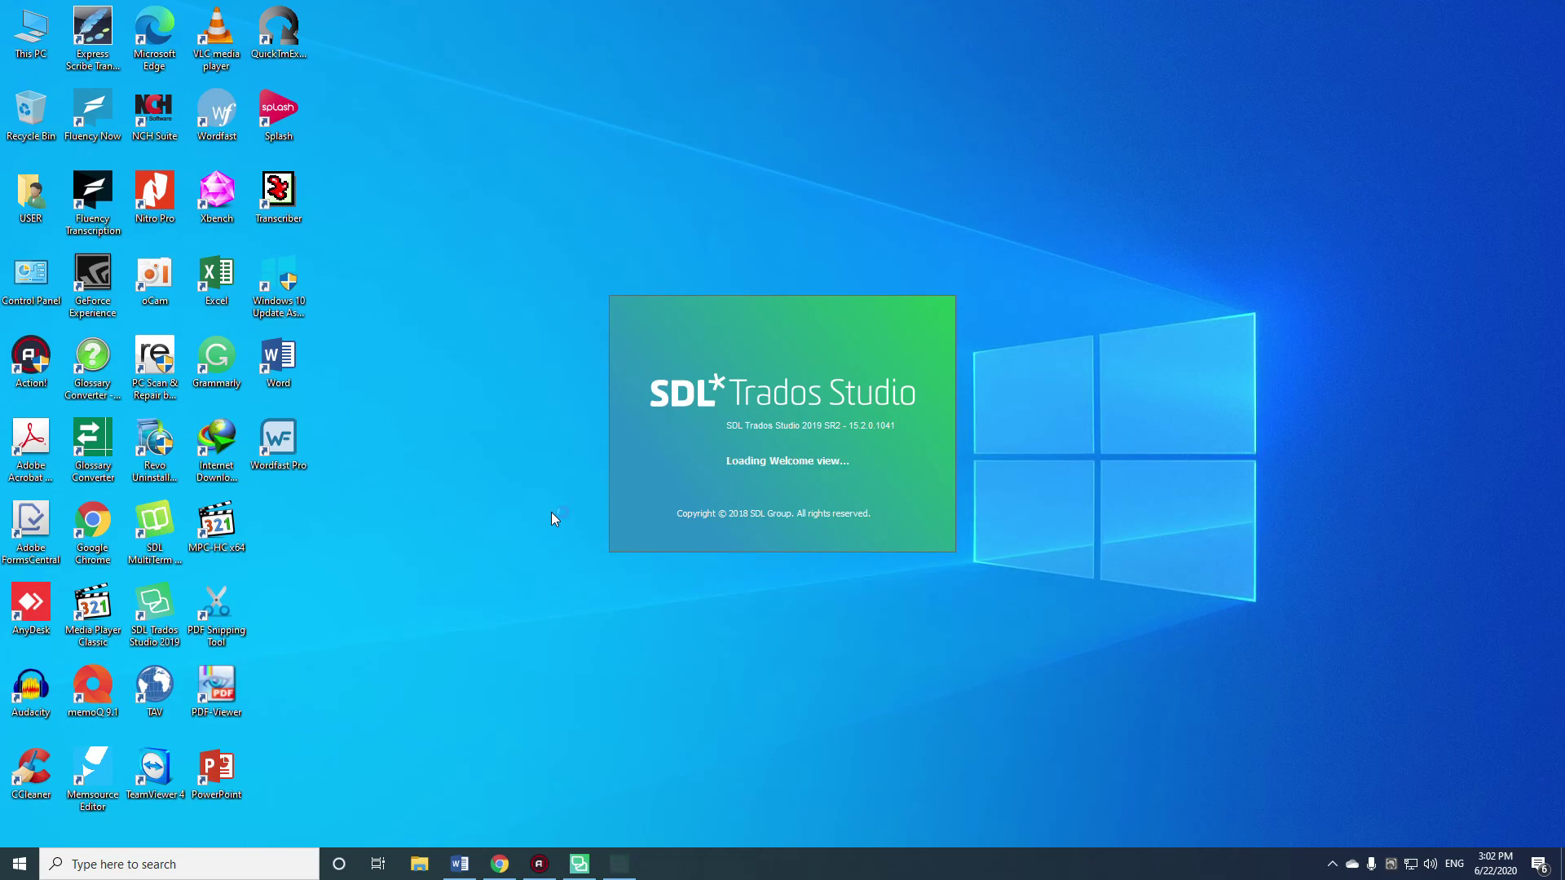
# Dismiss the Welcome to SDL Trados Studio pop-up and exit SDL Trados Studio.
pyautogui.rightClick(1053, 163)
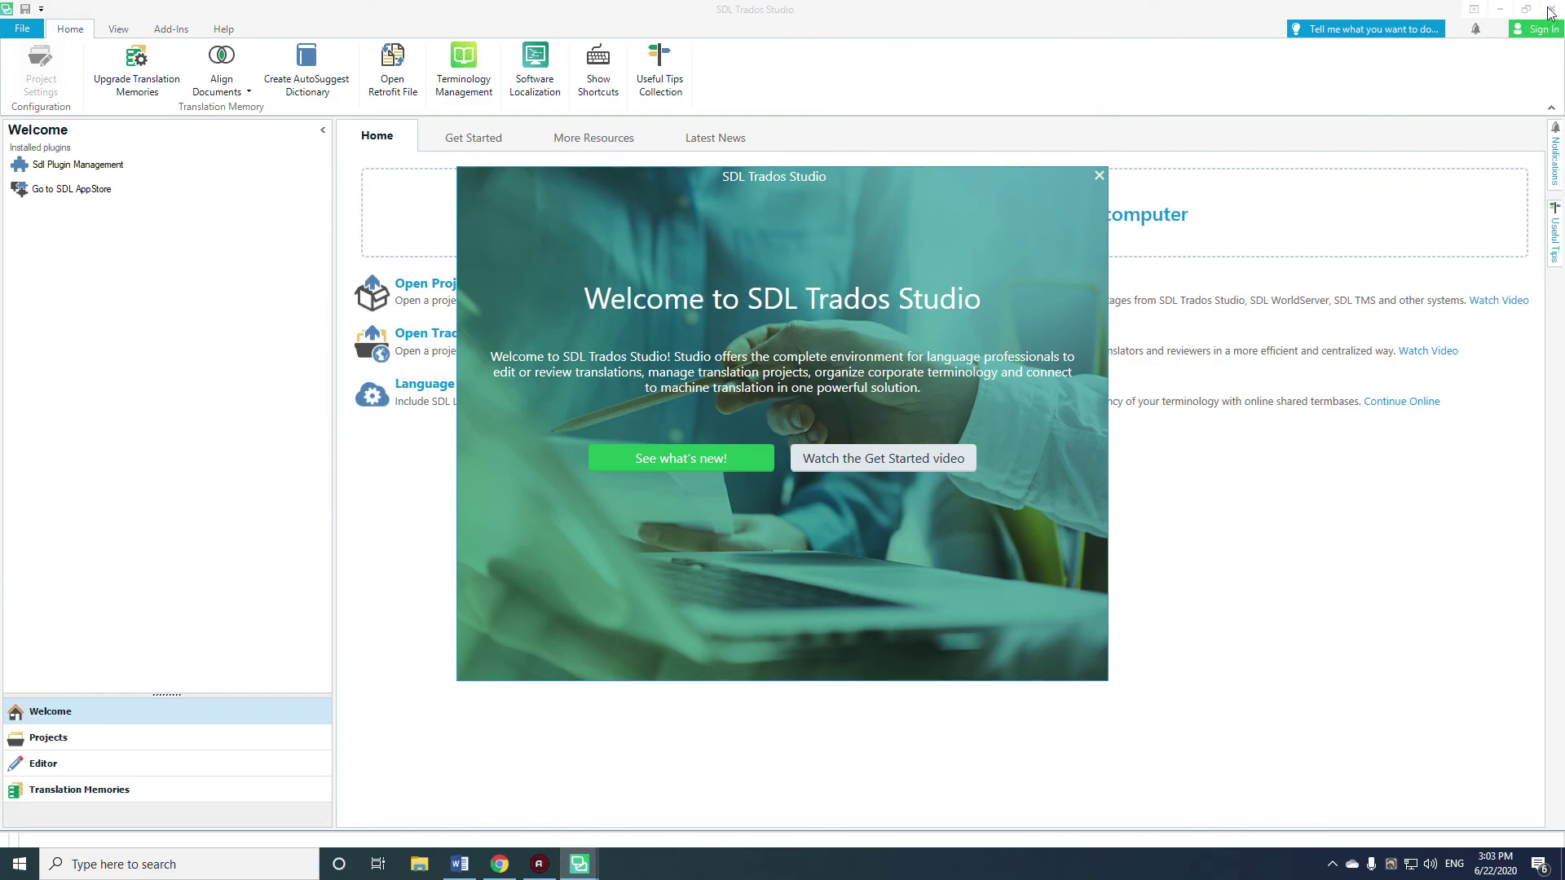
pyautogui.click(1099, 175)
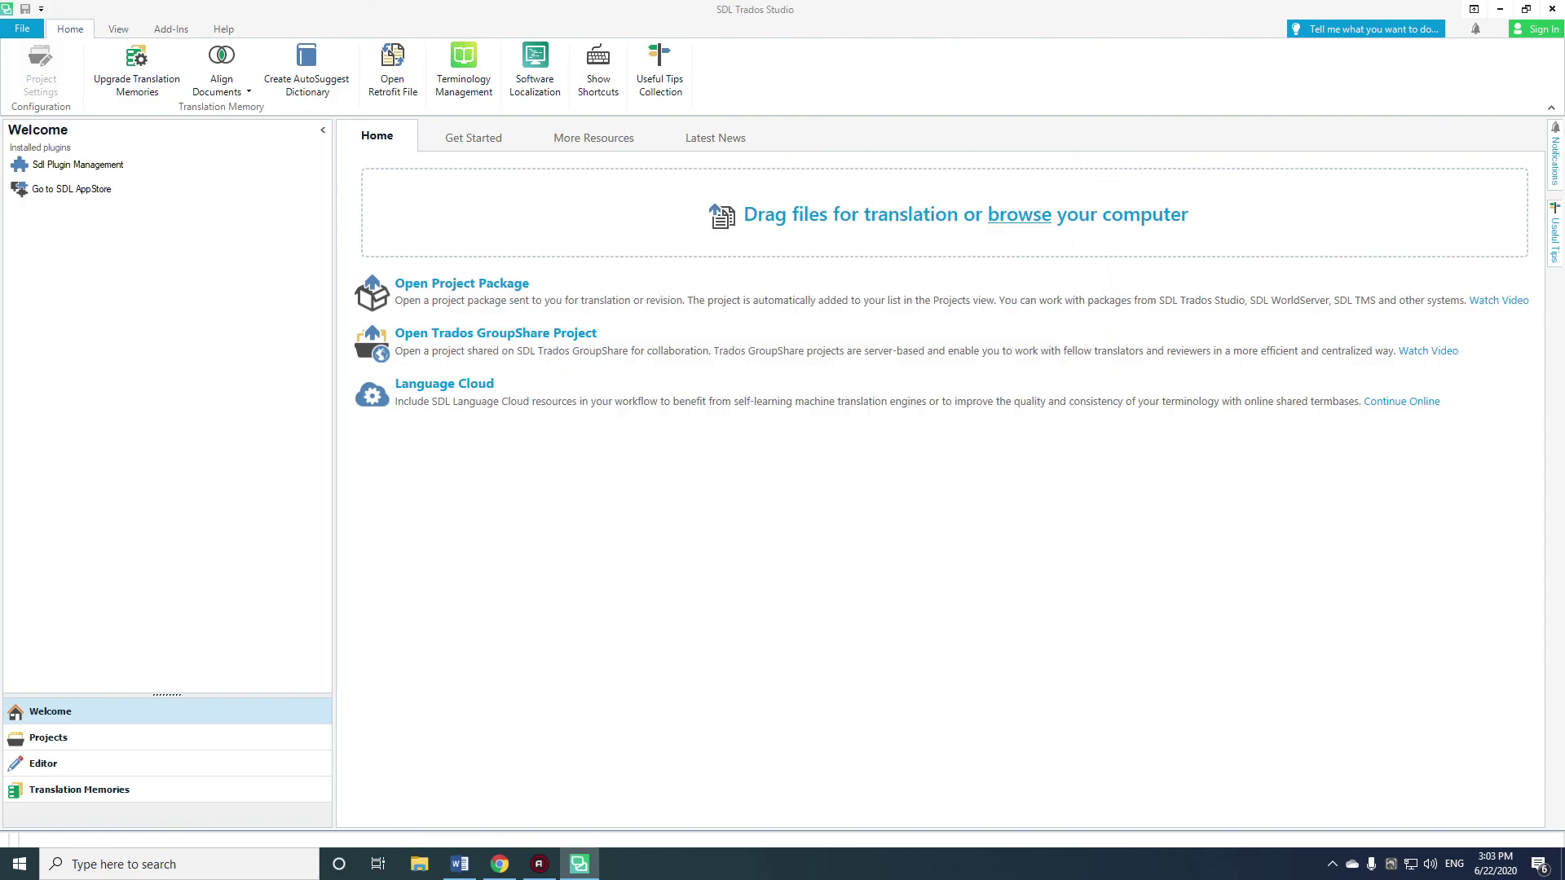
pyautogui.click(1552, 9)
pyautogui.rightClick(1233, 144)
pyautogui.click(1264, 192)
pyautogui.rightClick(1145, 192)
pyautogui.click(1190, 241)
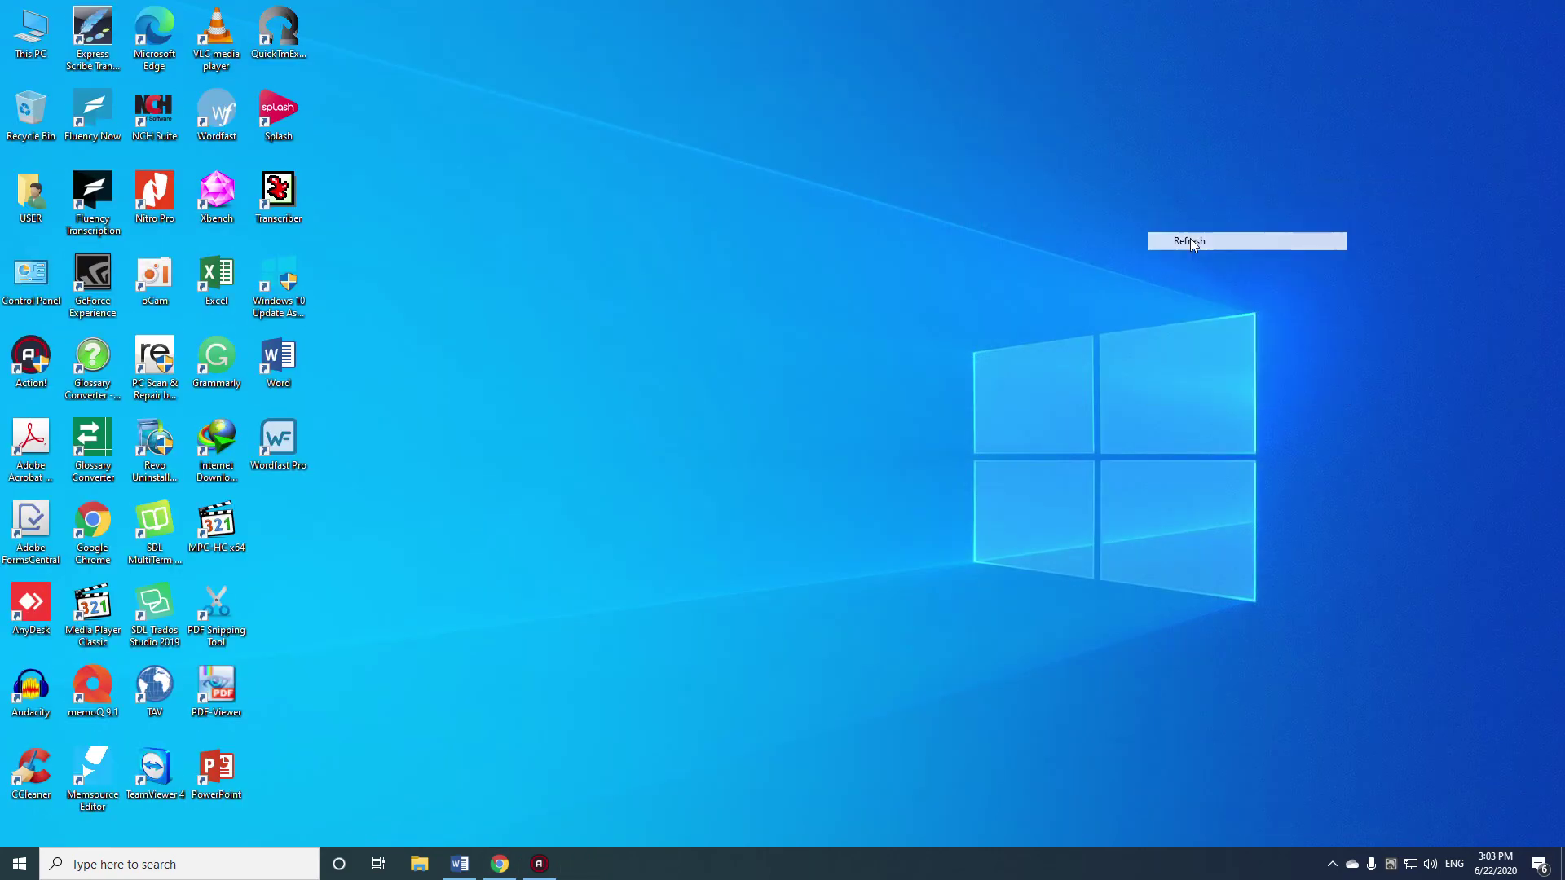
pyautogui.rightClick(1121, 246)
pyautogui.click(1151, 292)
pyautogui.rightClick(1112, 263)
pyautogui.click(1145, 314)
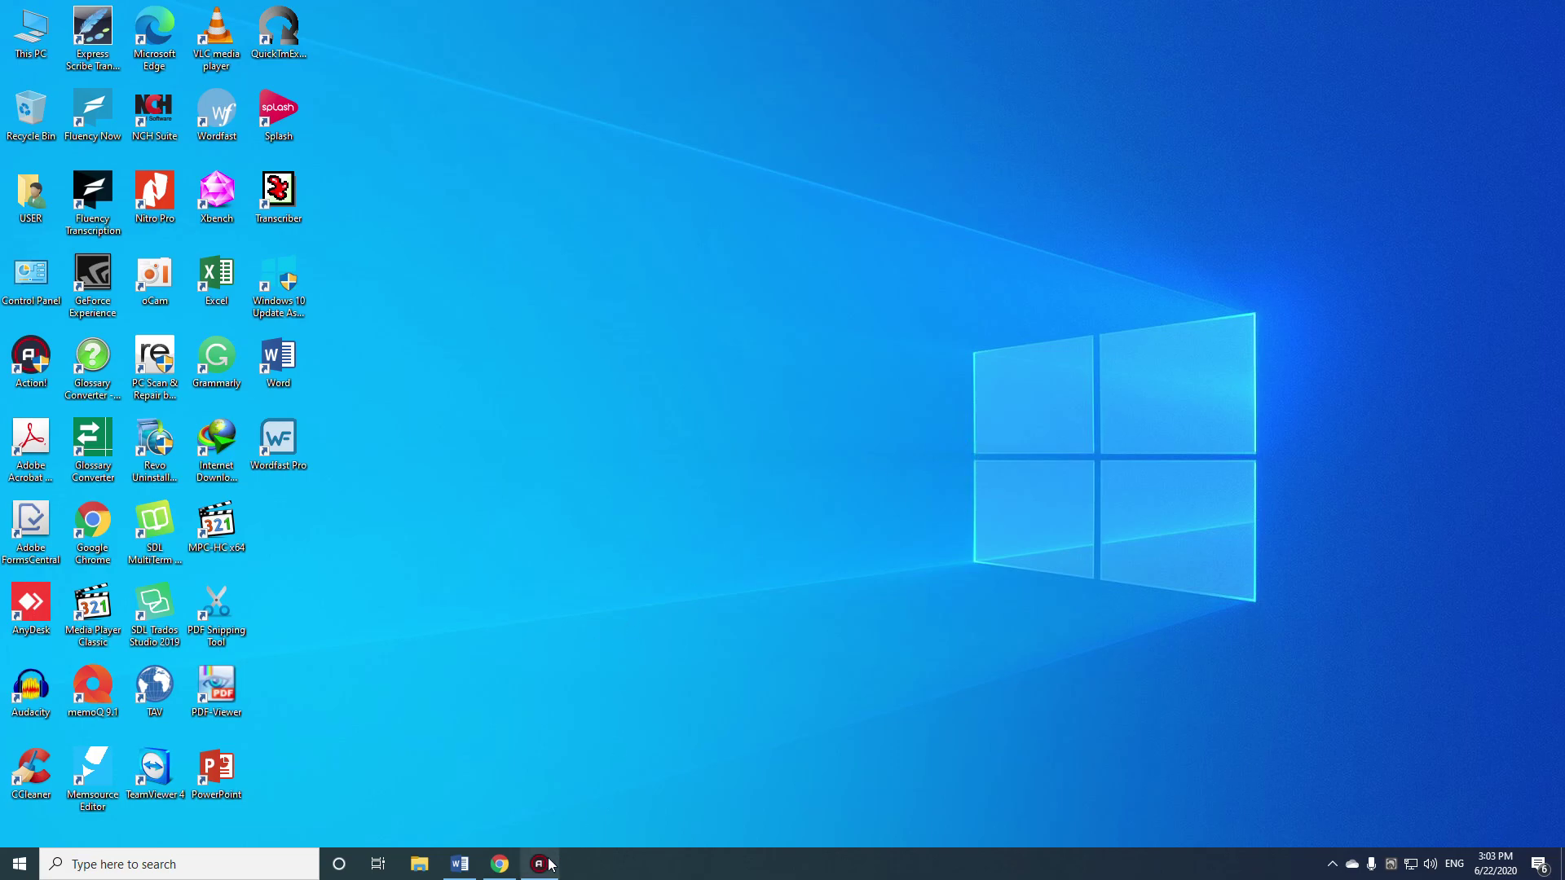
pyautogui.moveTo(544, 871)
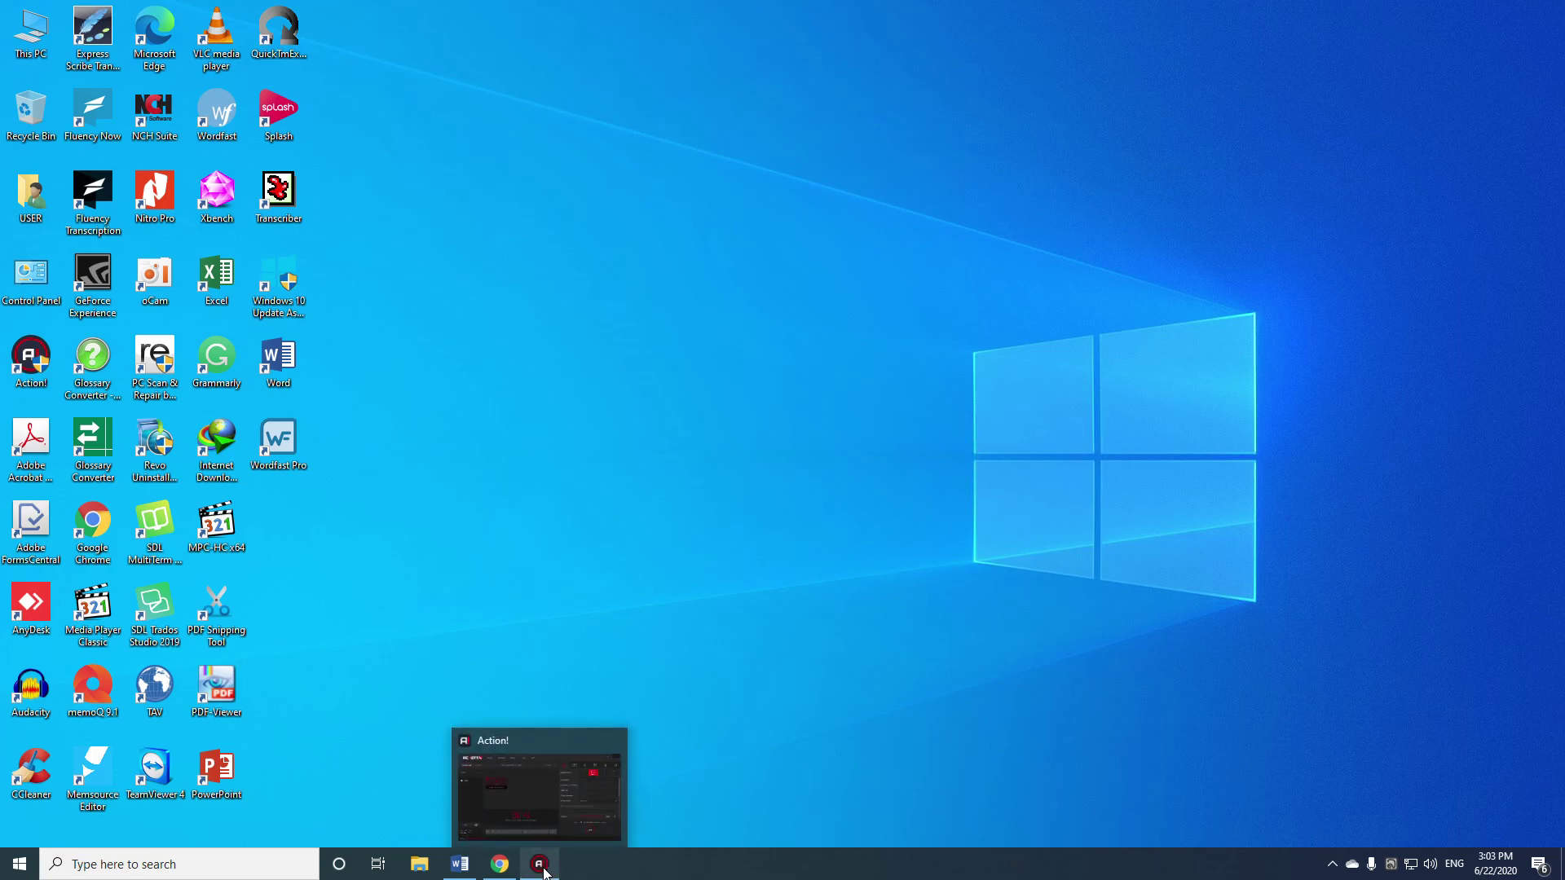